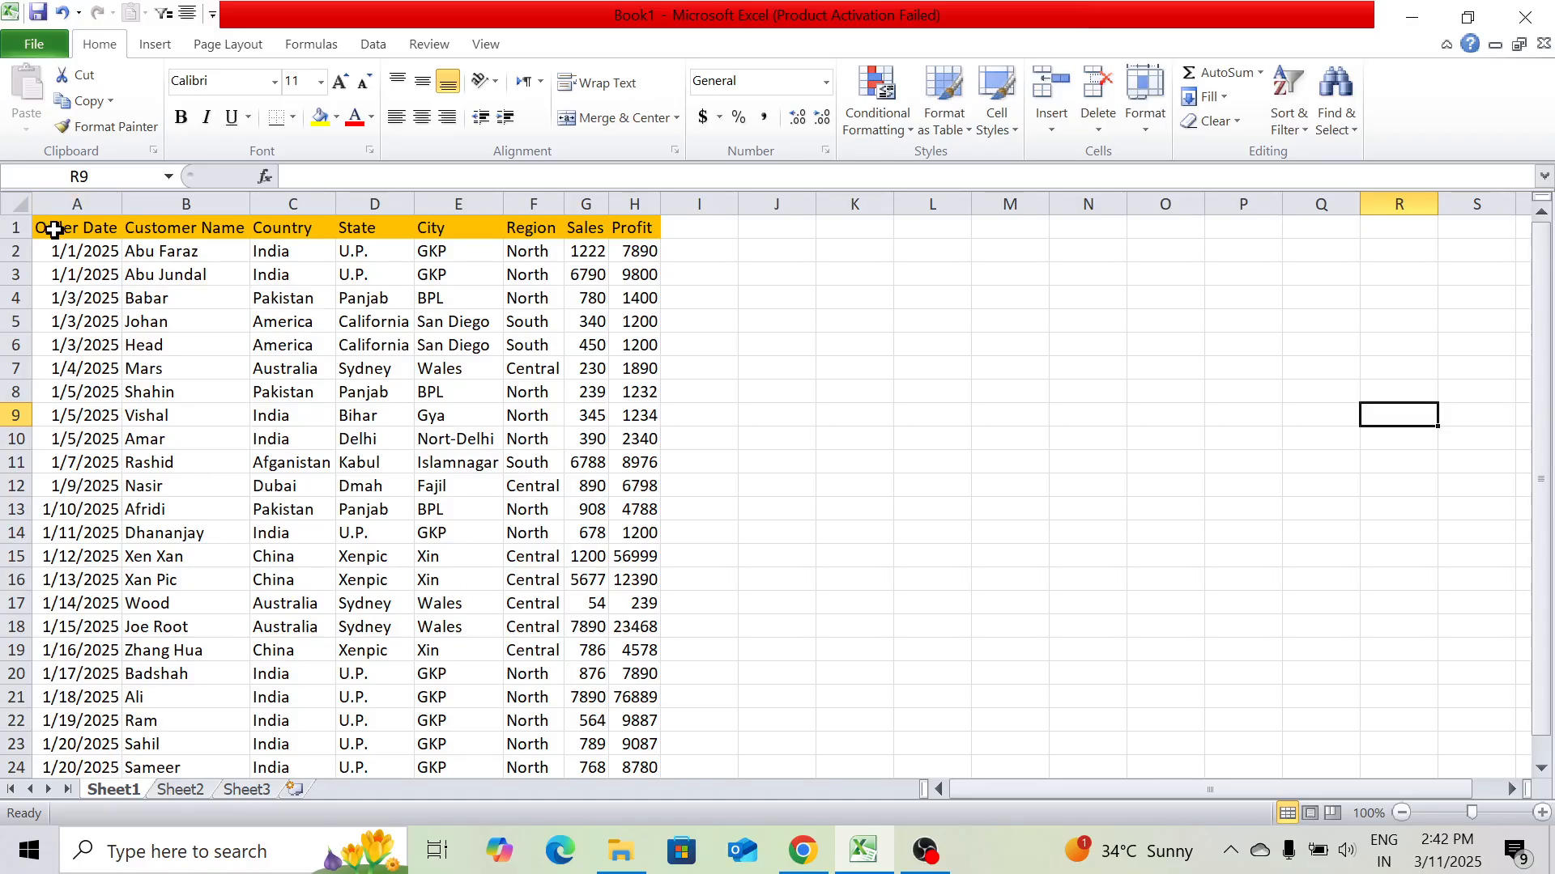
# Select the data range A1:H24 on Sheet1 and start inserting a PivotTable from it
pyautogui.click(53, 230)
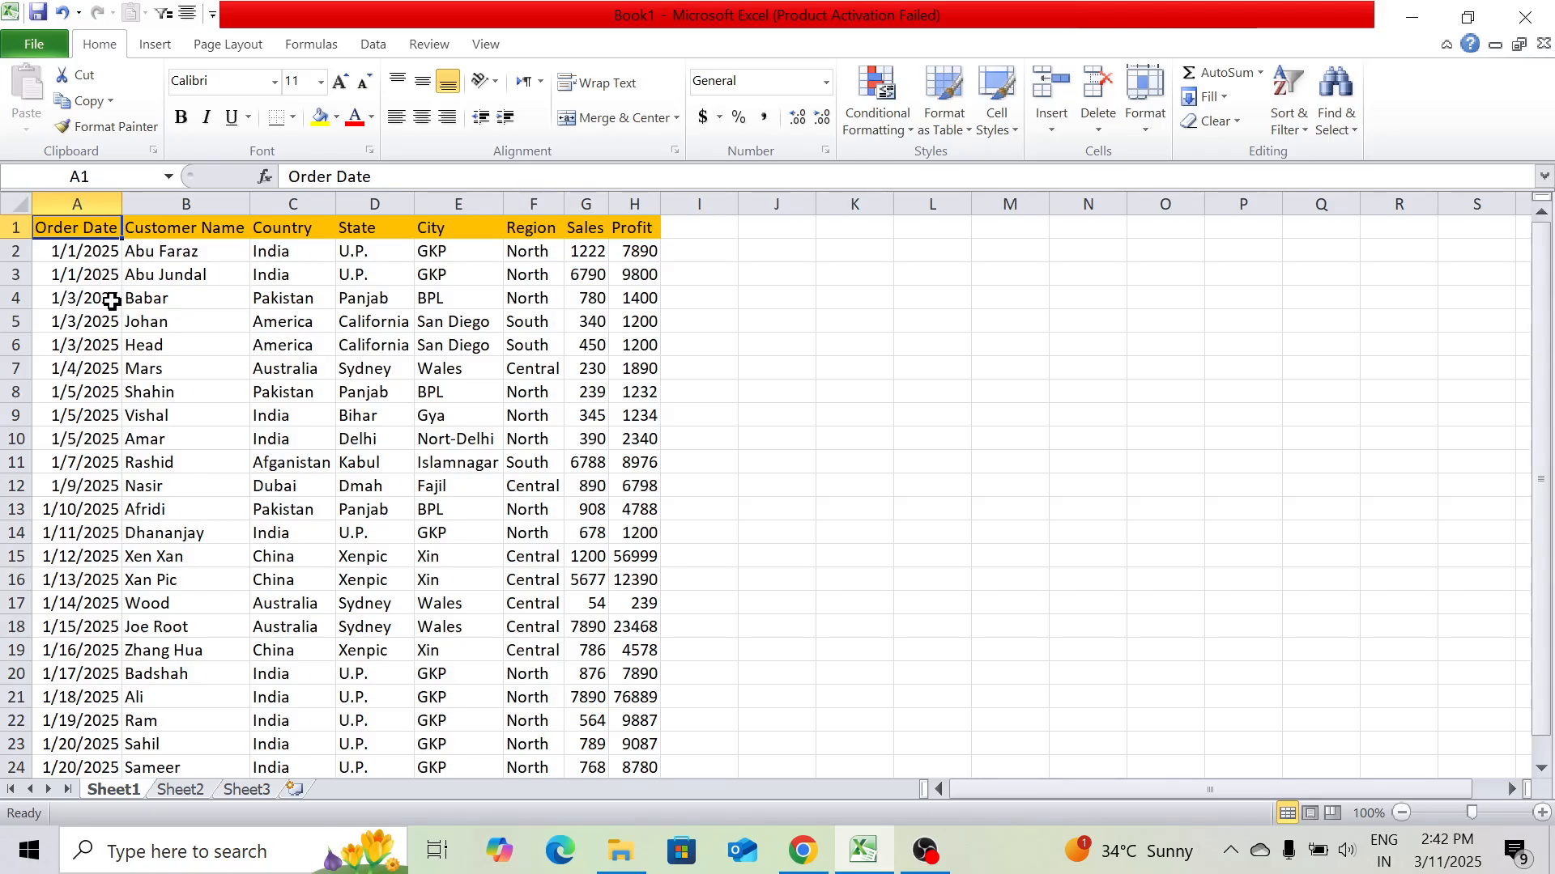
pyautogui.hotkey('ctrl', 'shift', 'Right')
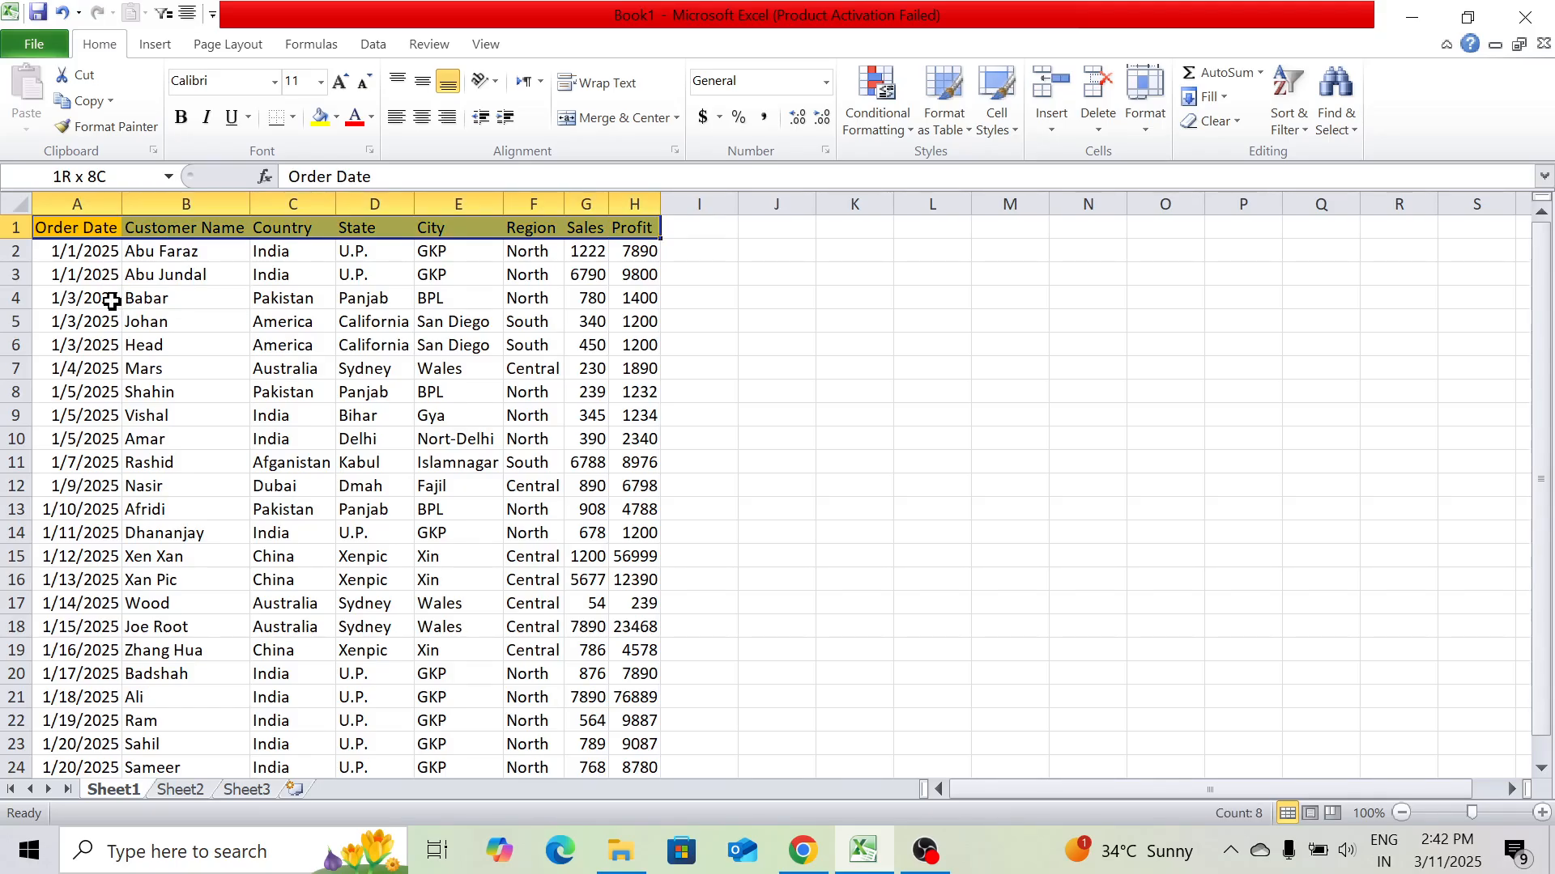
pyautogui.hotkey('ctrl', 'shift', 'Down')
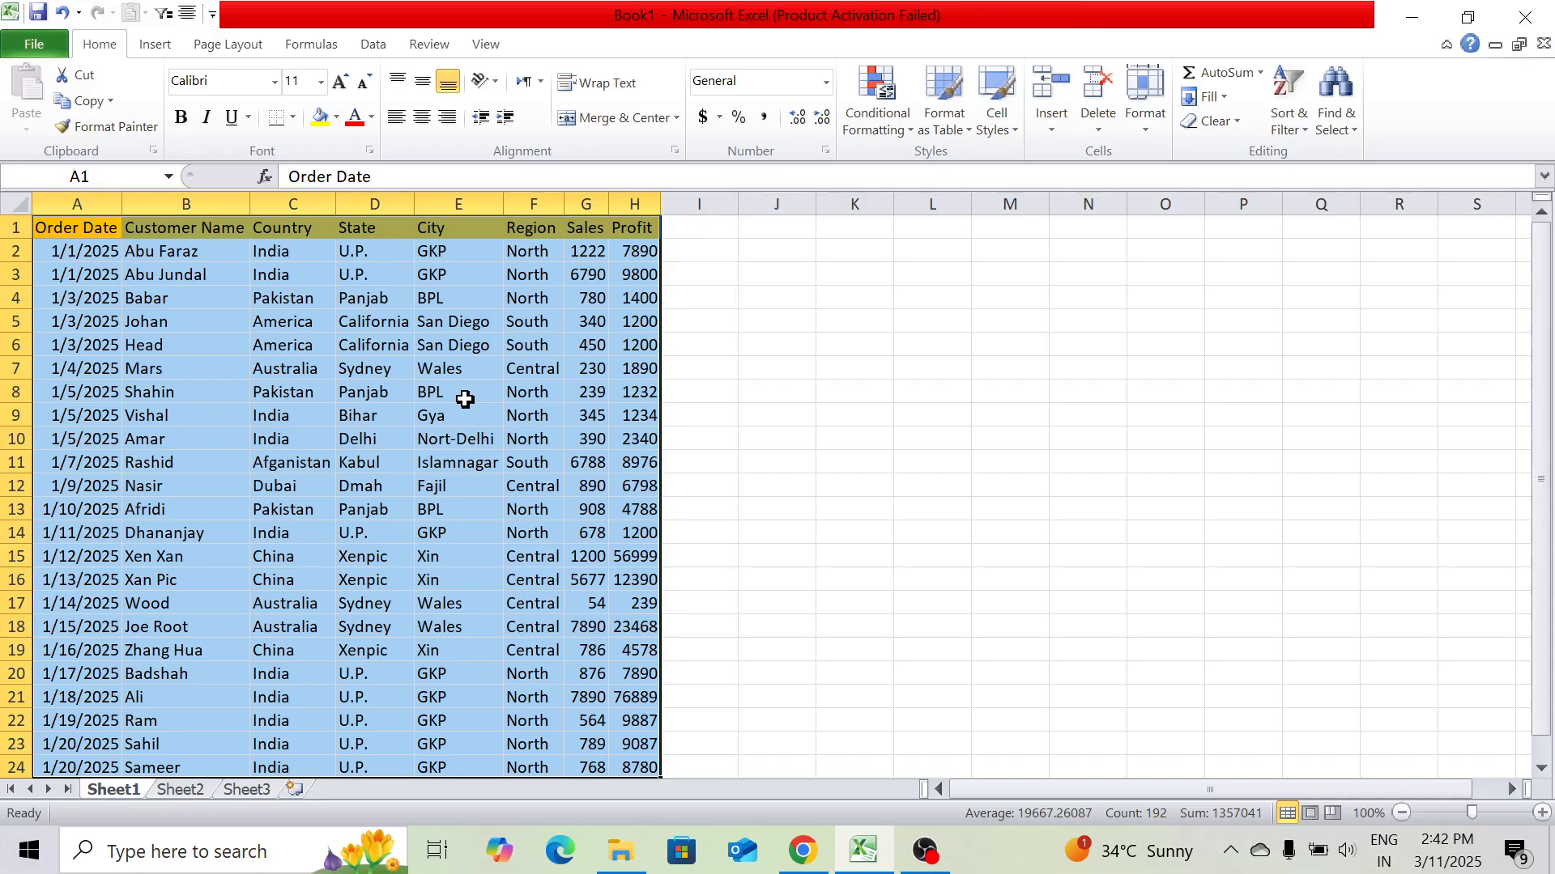
pyautogui.press('alt')
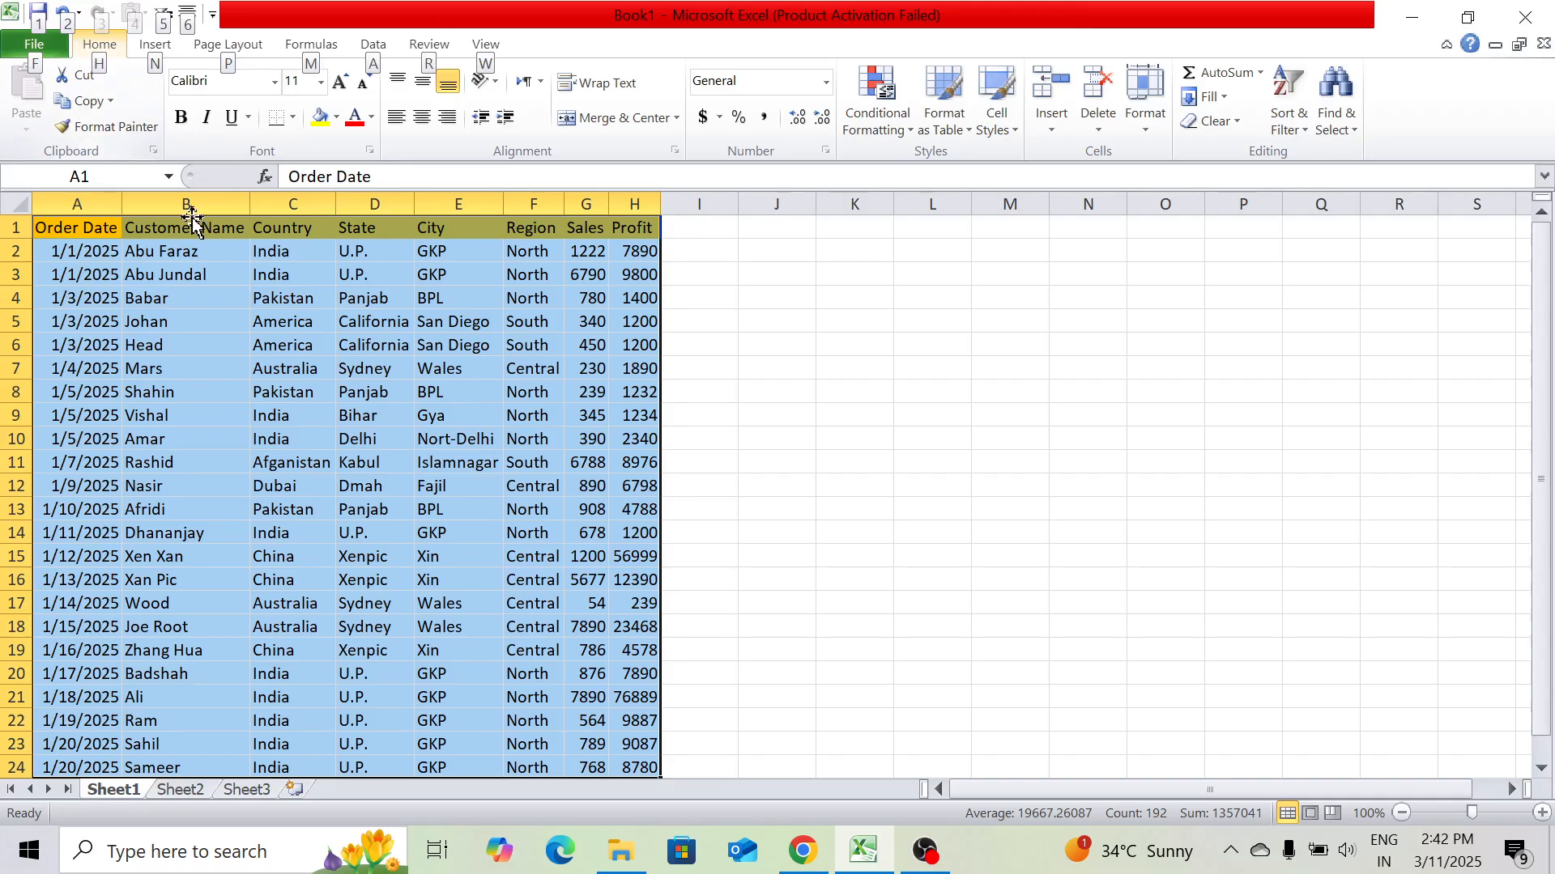
pyautogui.press('n')
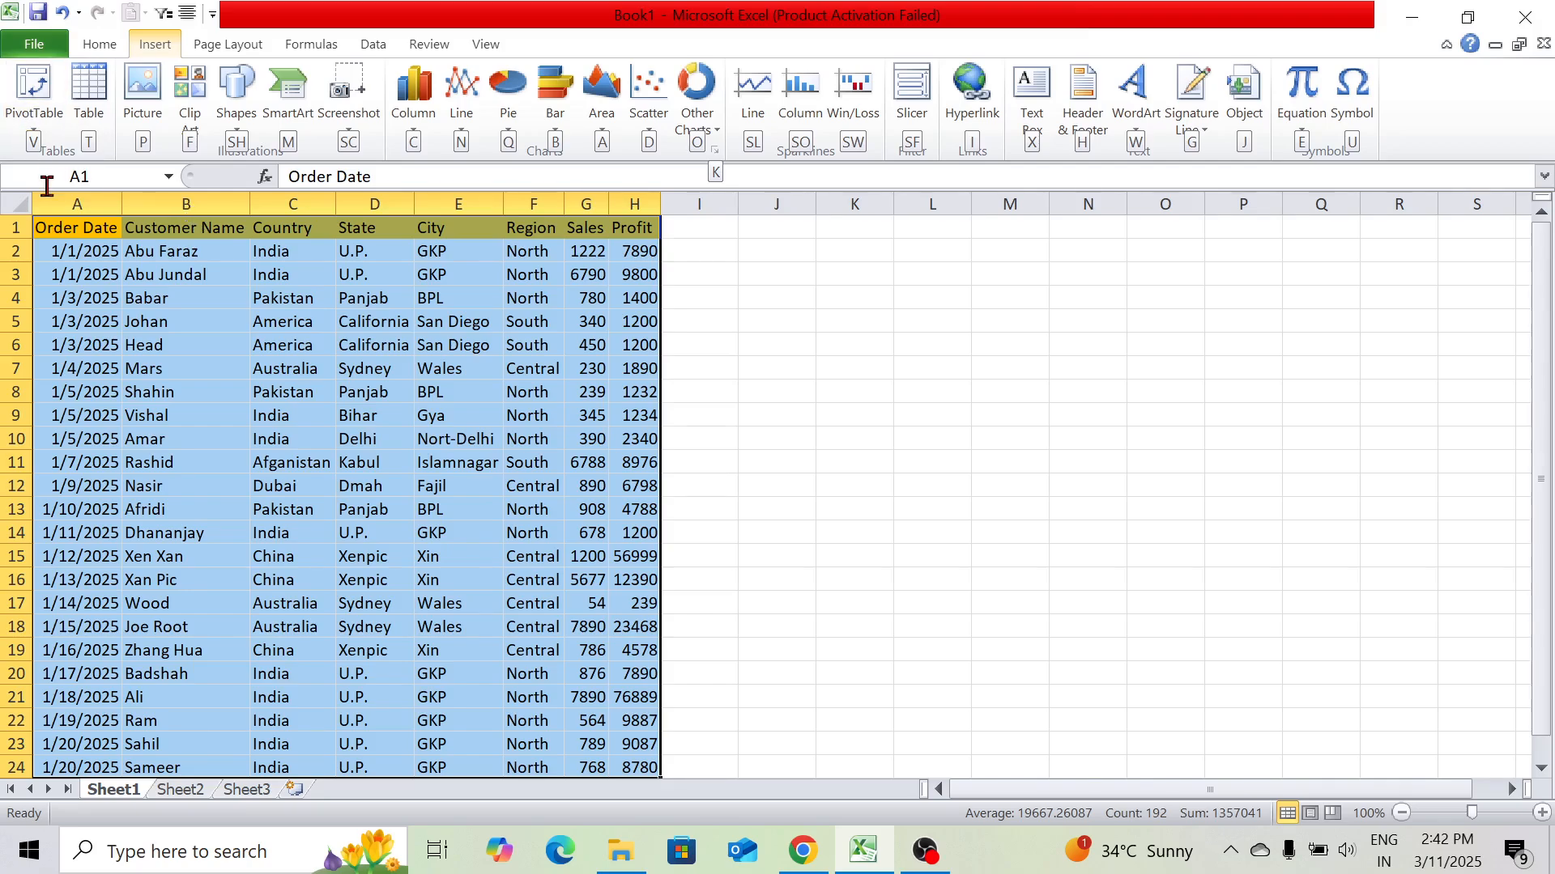
pyautogui.press('v')
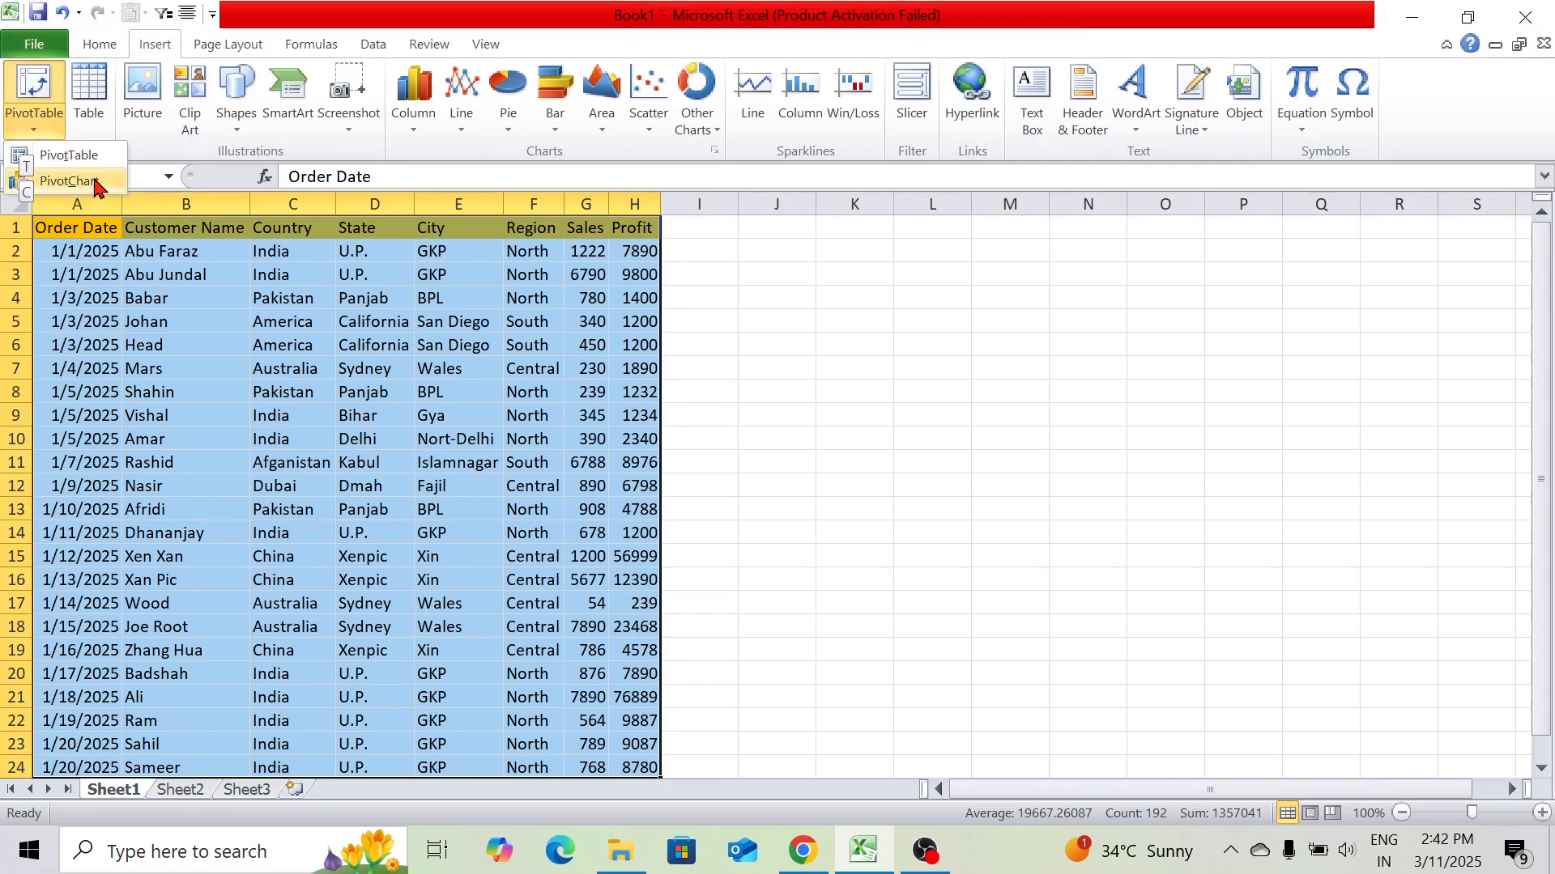
pyautogui.press('t')
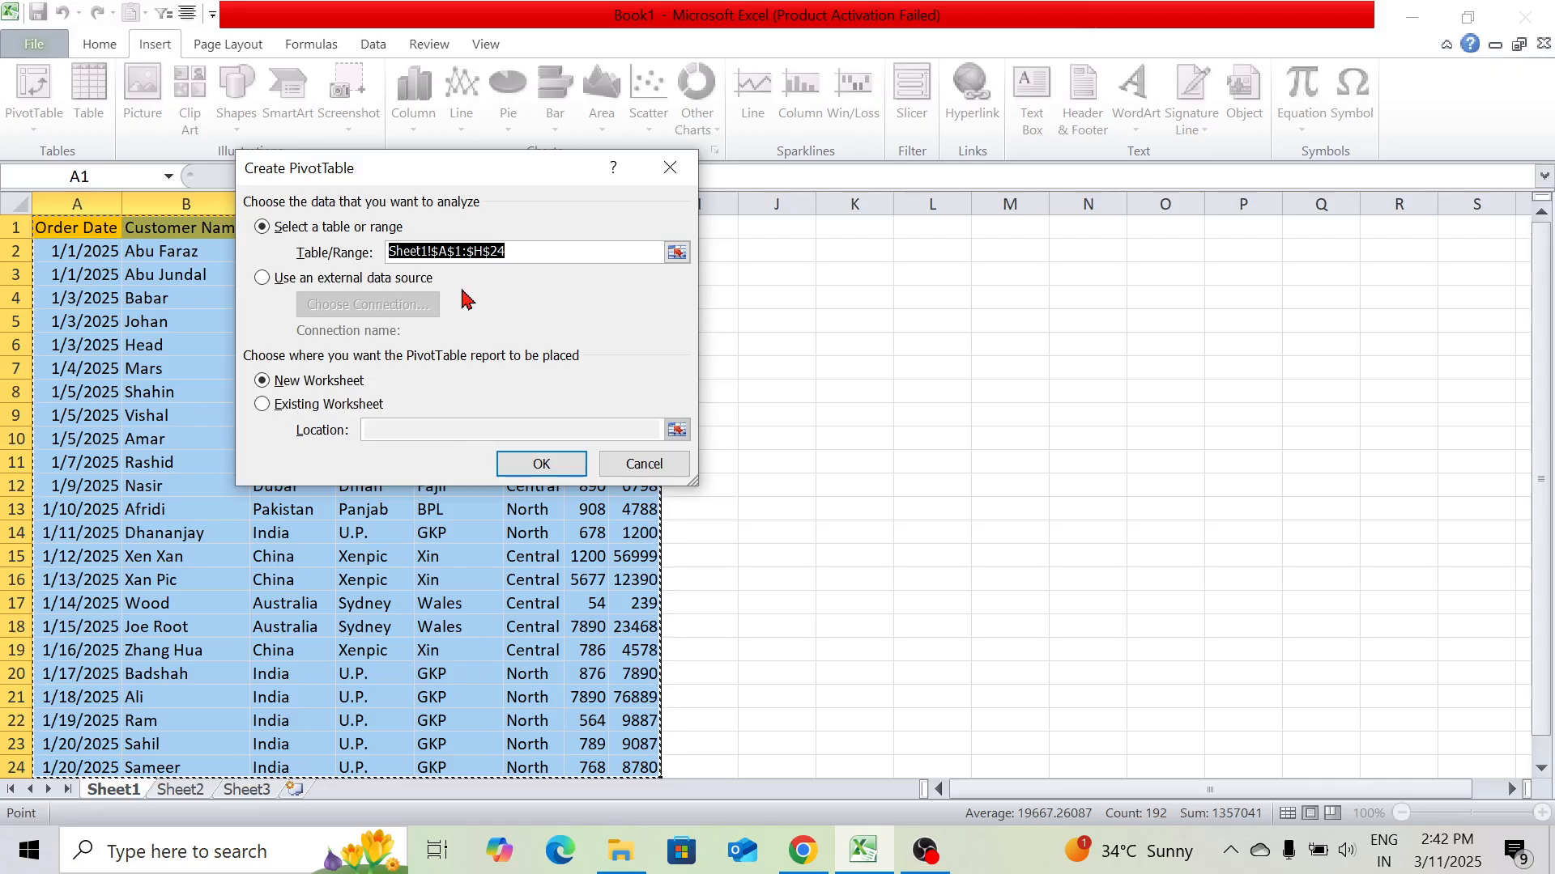
# Create the PivotTable on the existing worksheet with cell K5 of Sheet1 as its location
pyautogui.moveTo(506, 175); pyautogui.dragTo(1091, 176)
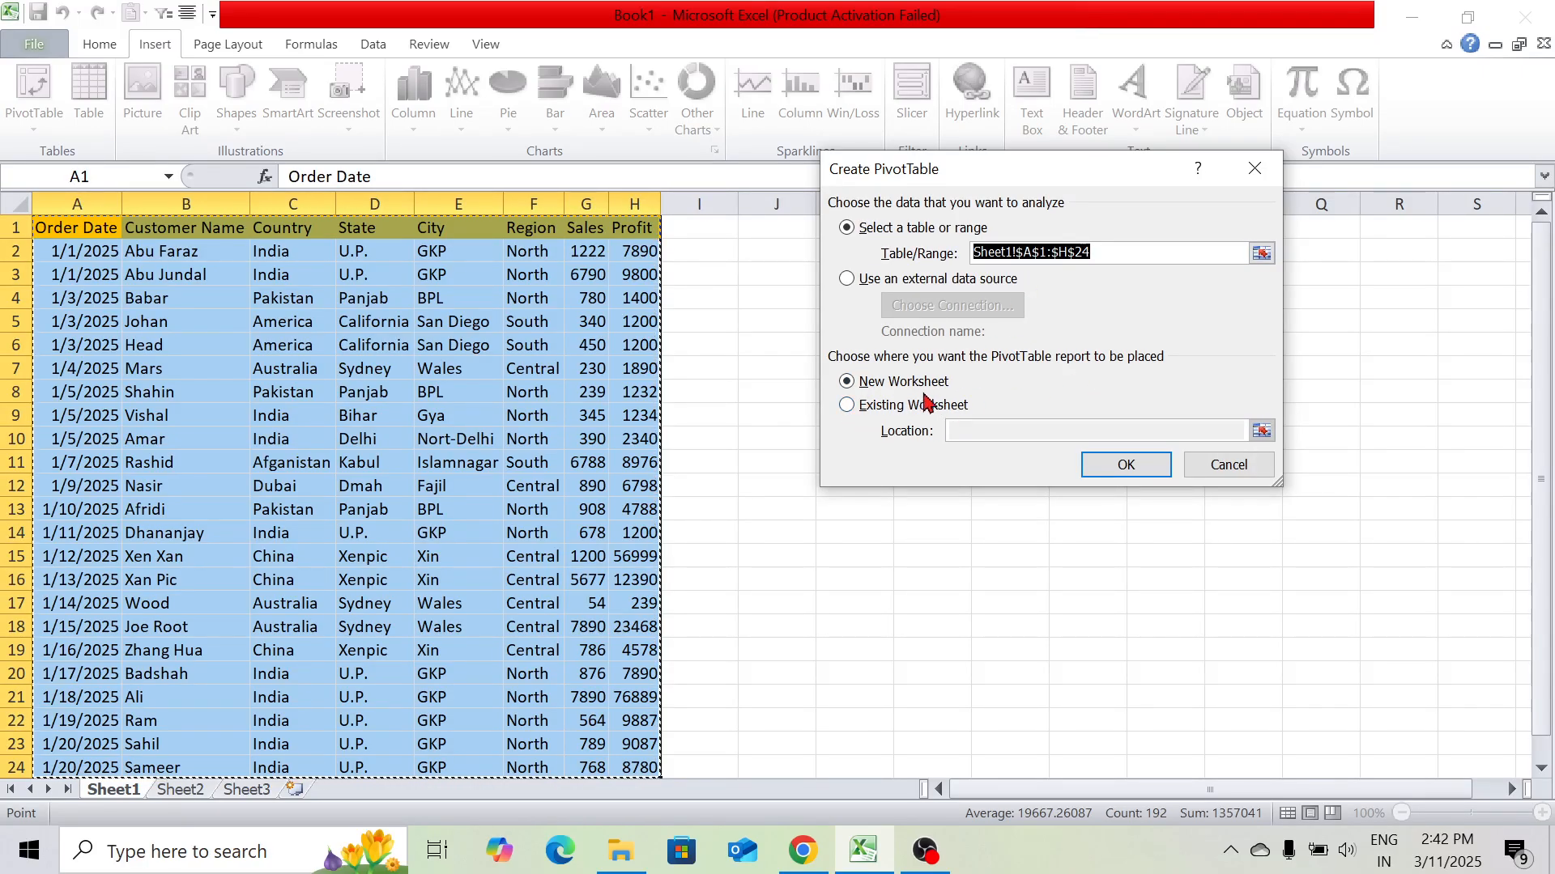
pyautogui.click(927, 403)
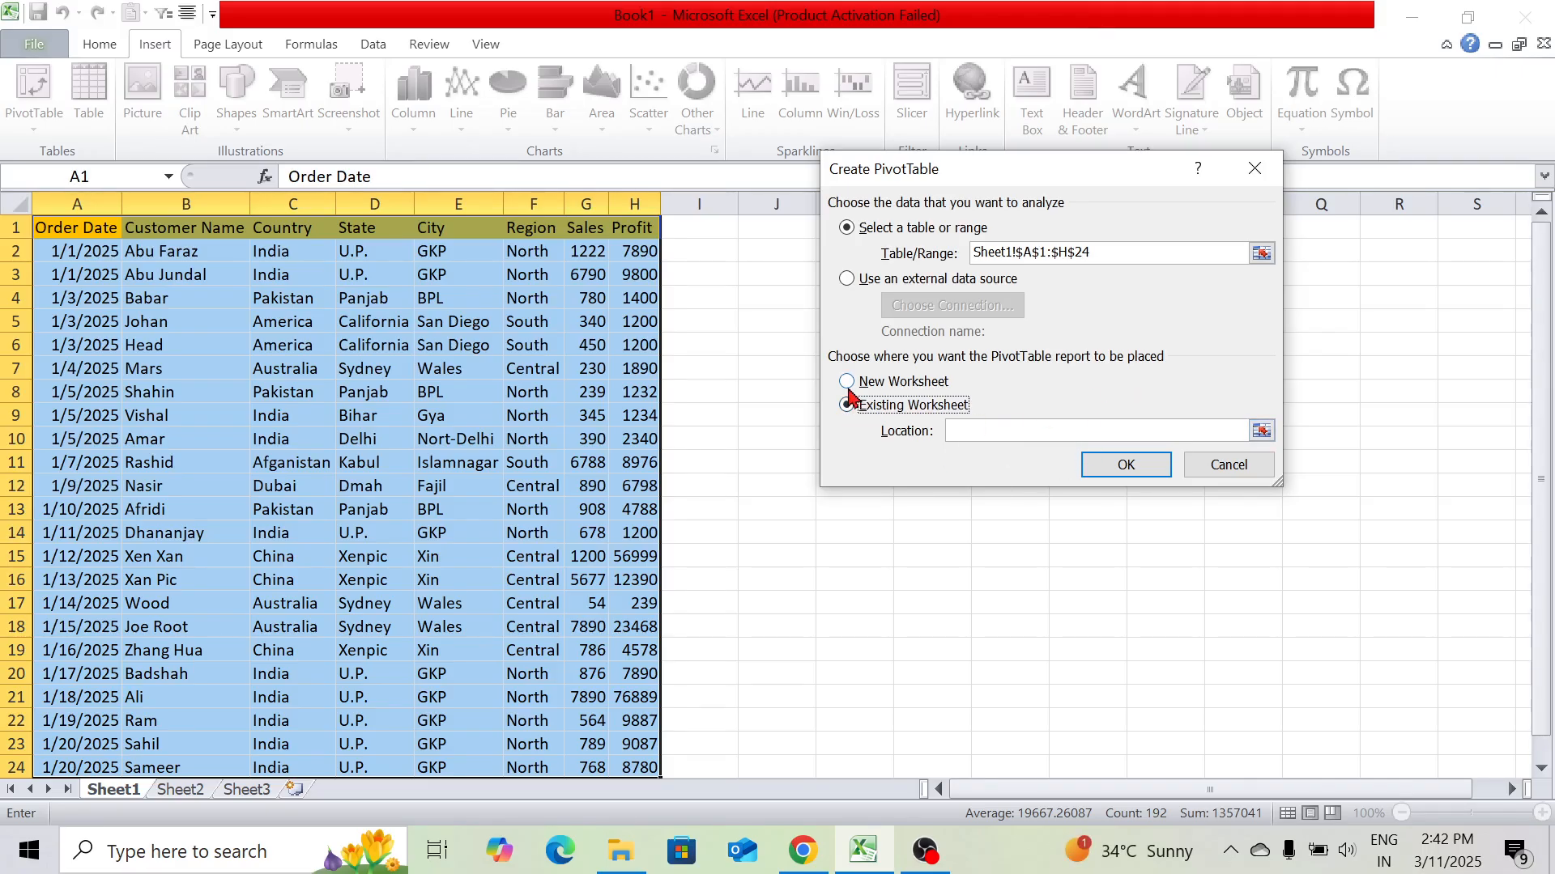
pyautogui.click(848, 384)
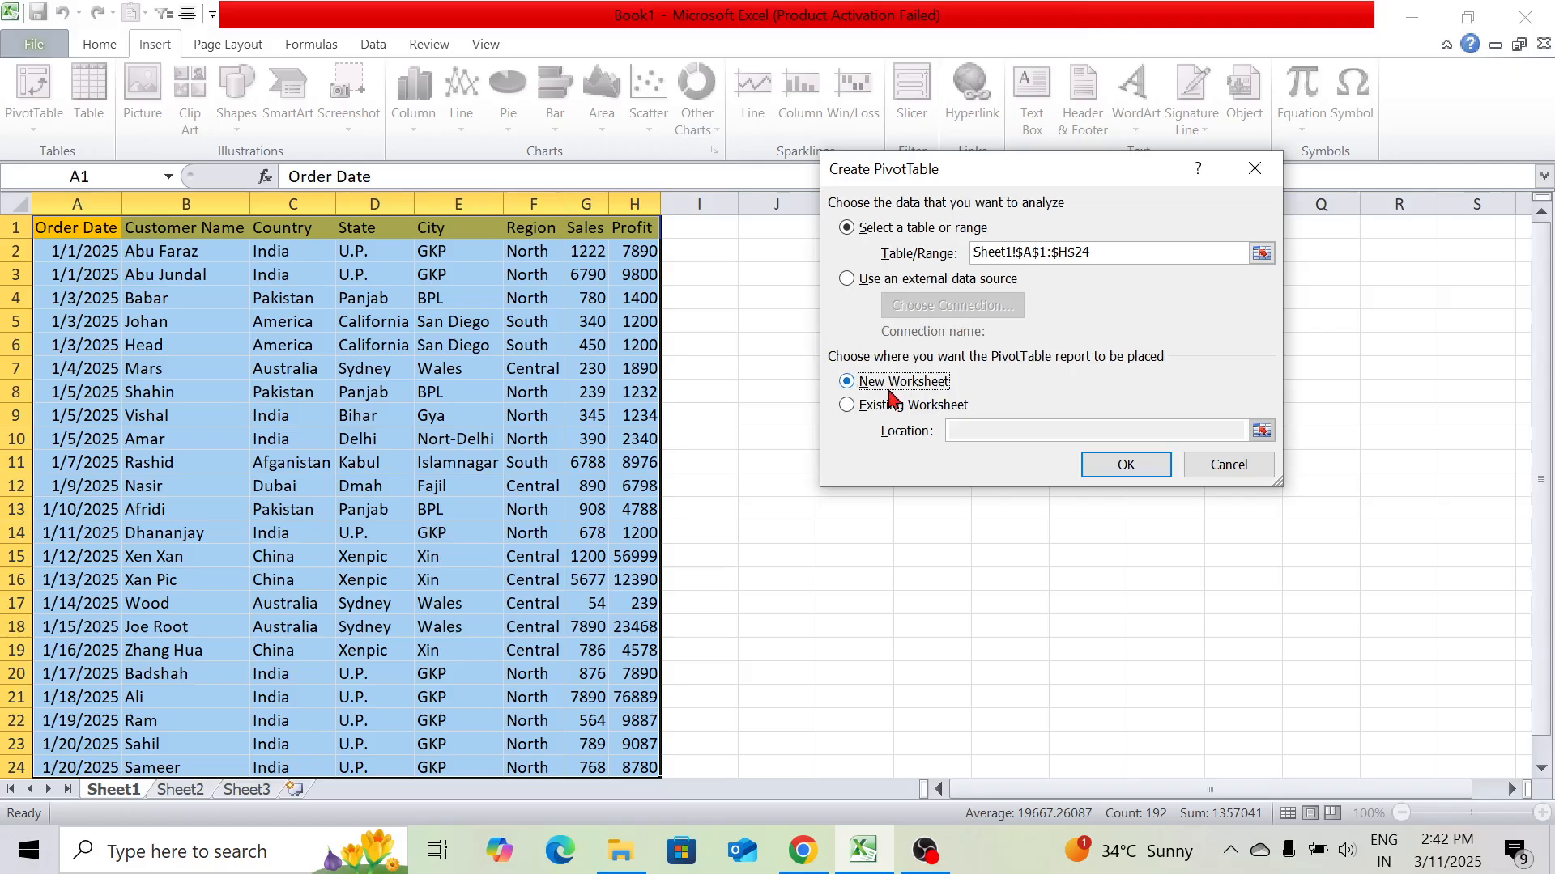
pyautogui.click(847, 406)
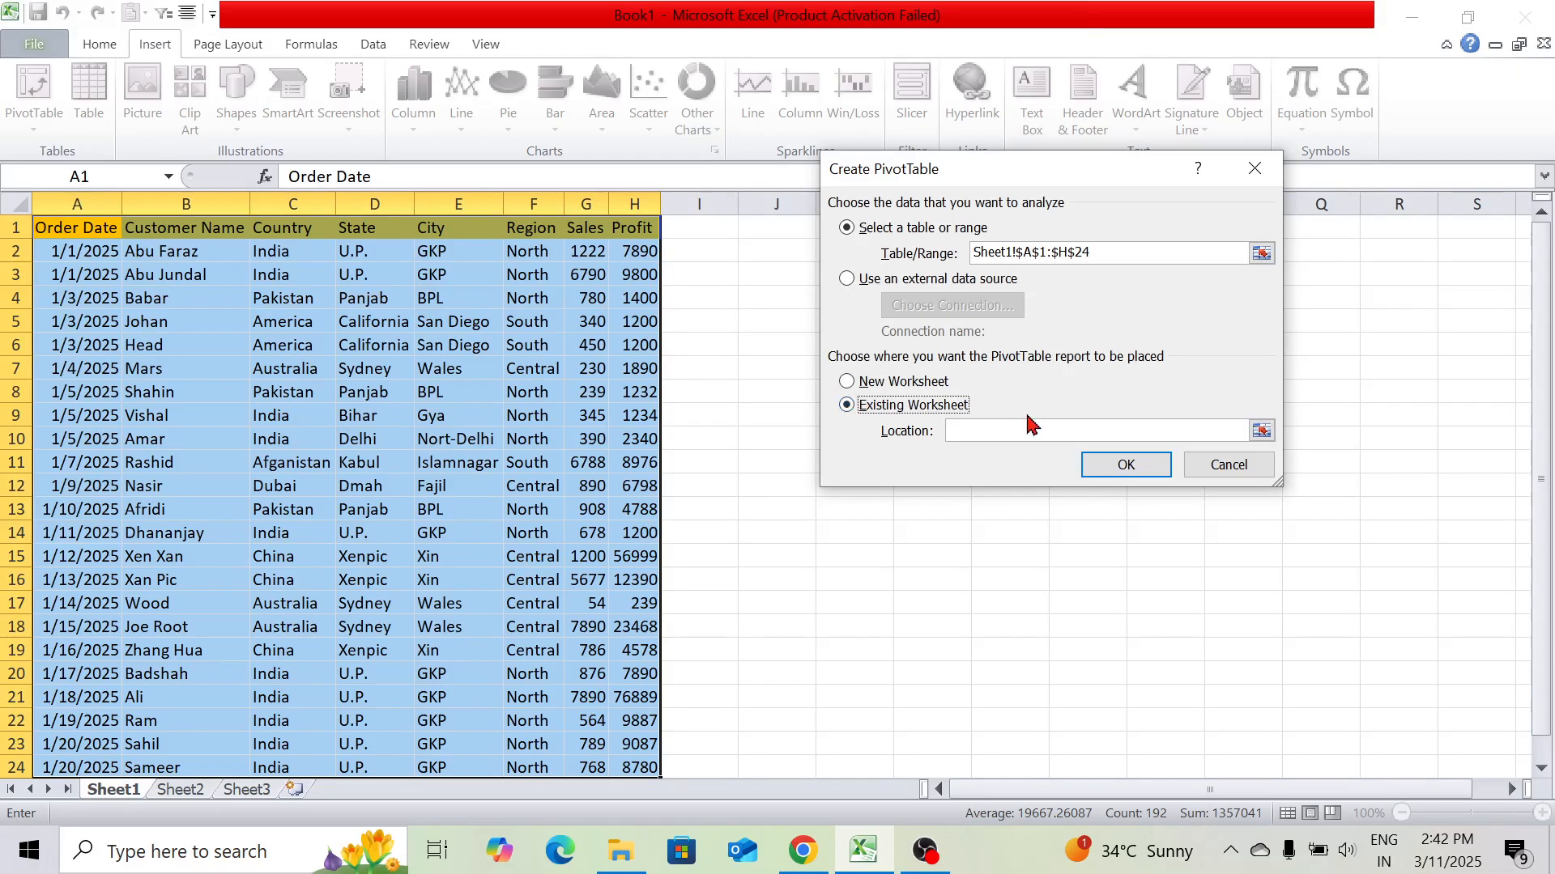
pyautogui.moveTo(1042, 173); pyautogui.dragTo(434, 180)
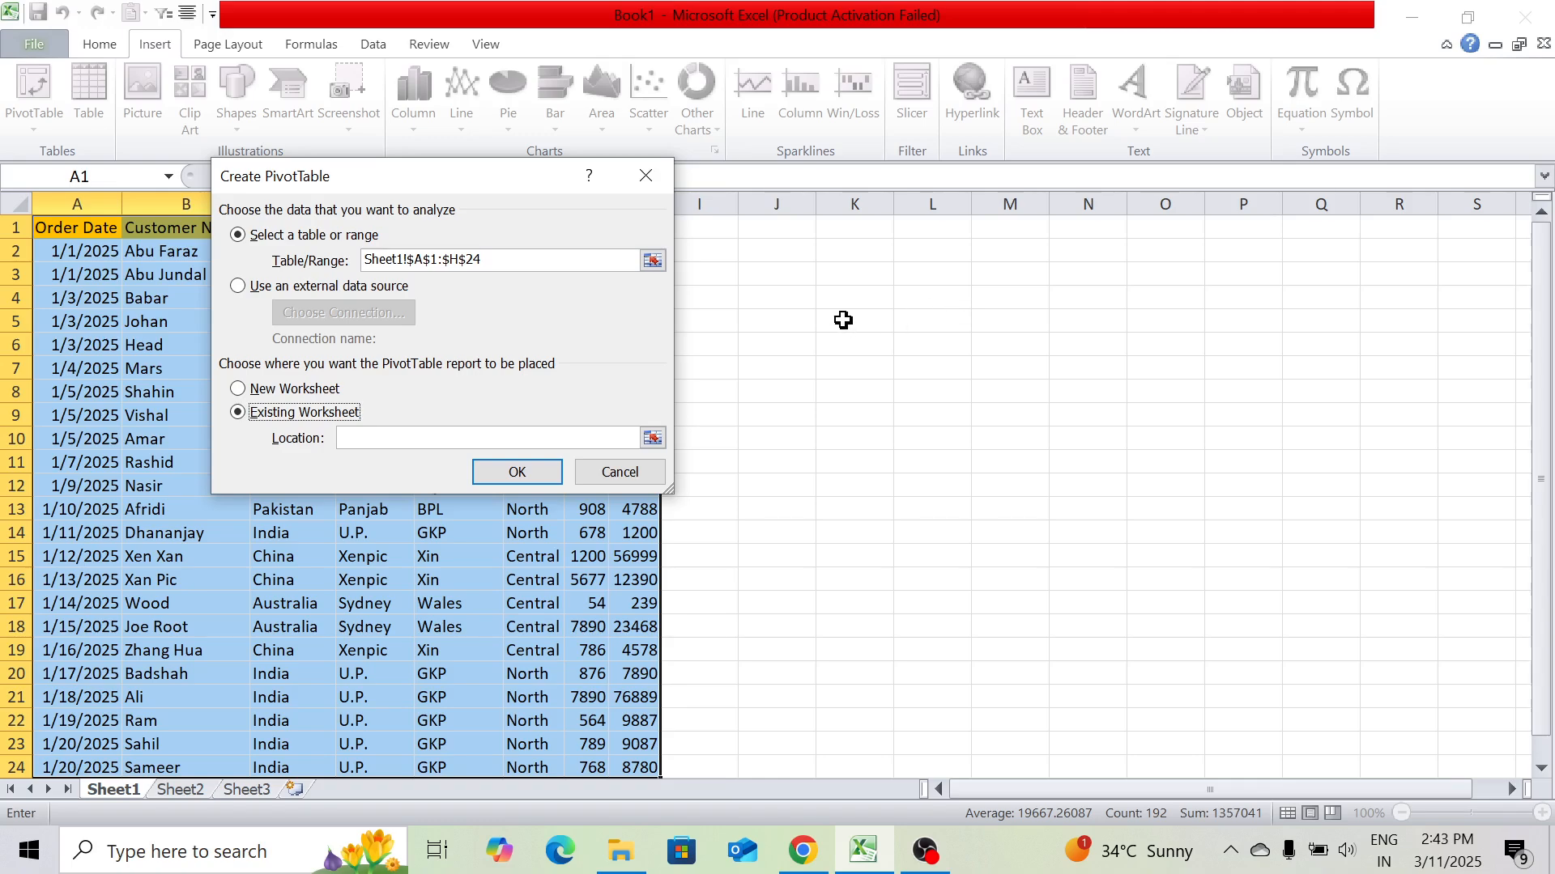
pyautogui.click(843, 320)
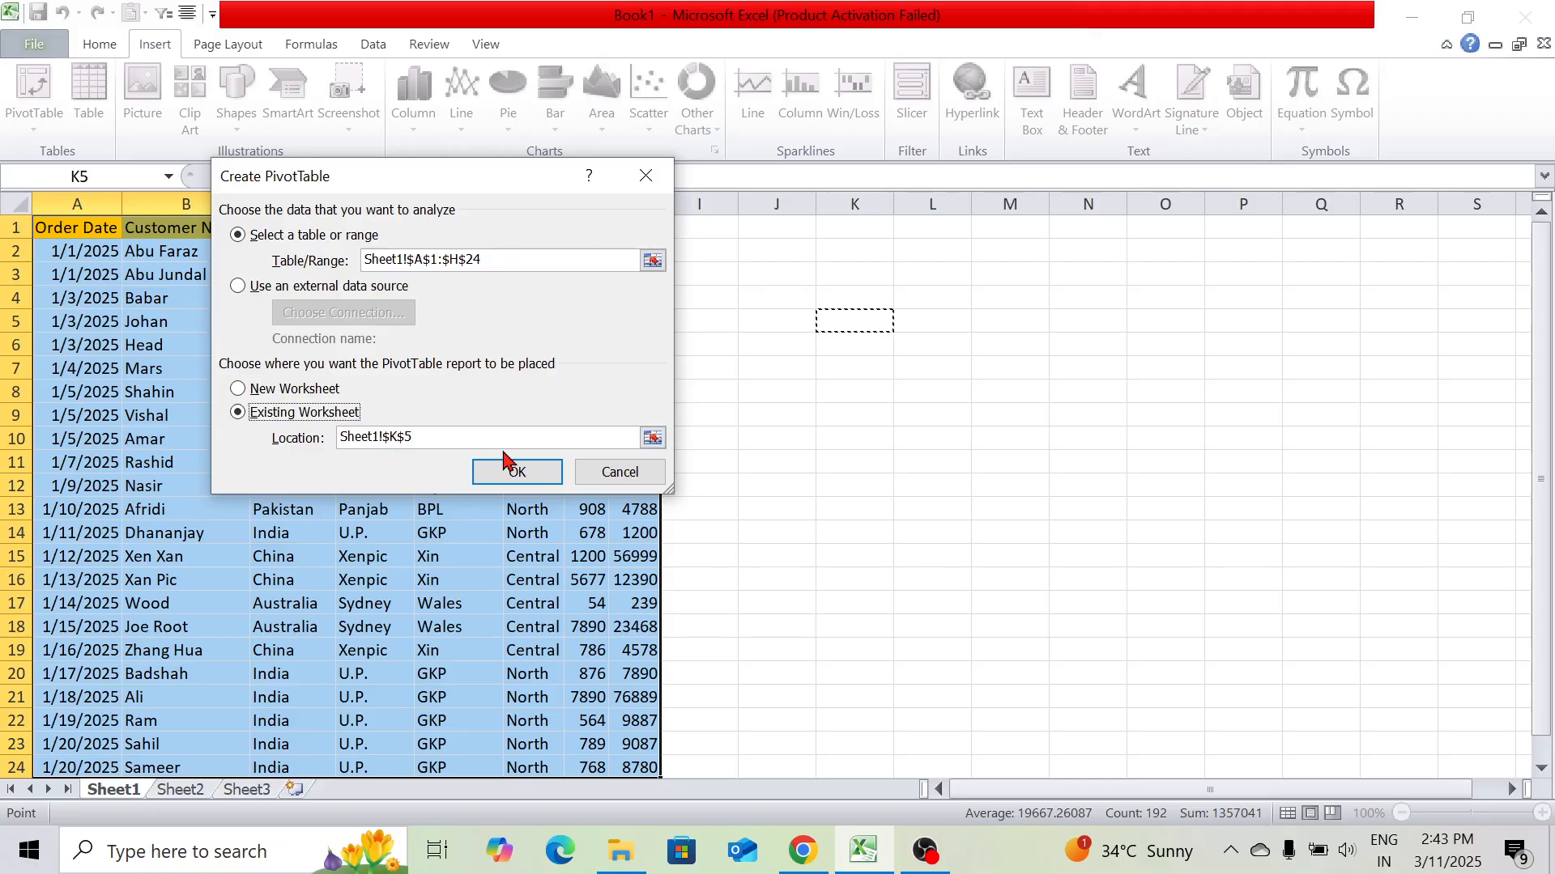
pyautogui.click(514, 475)
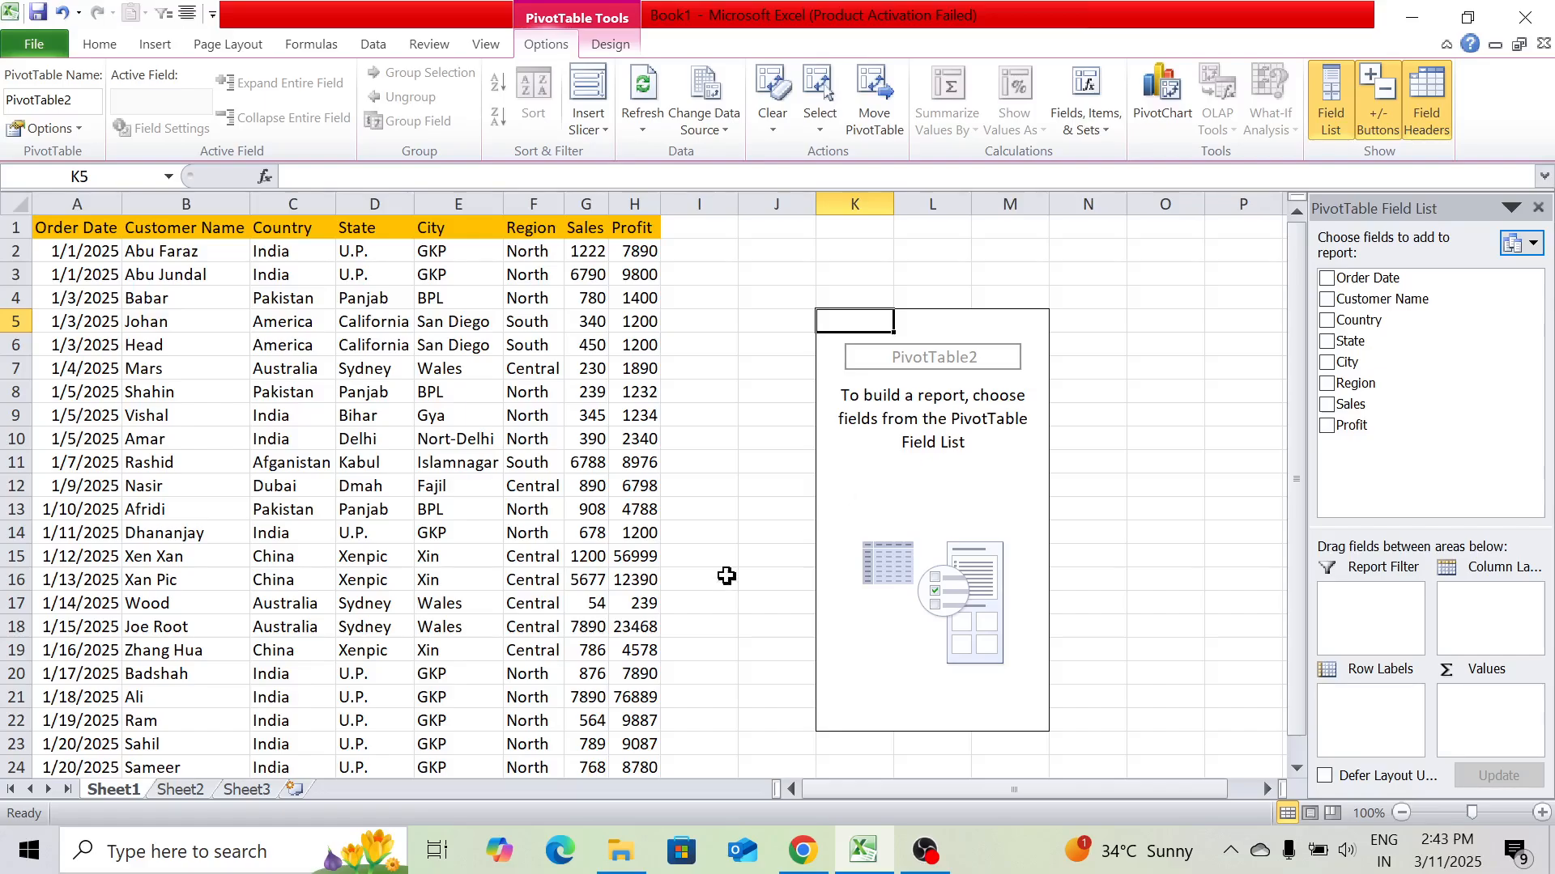
pyautogui.click(249, 795)
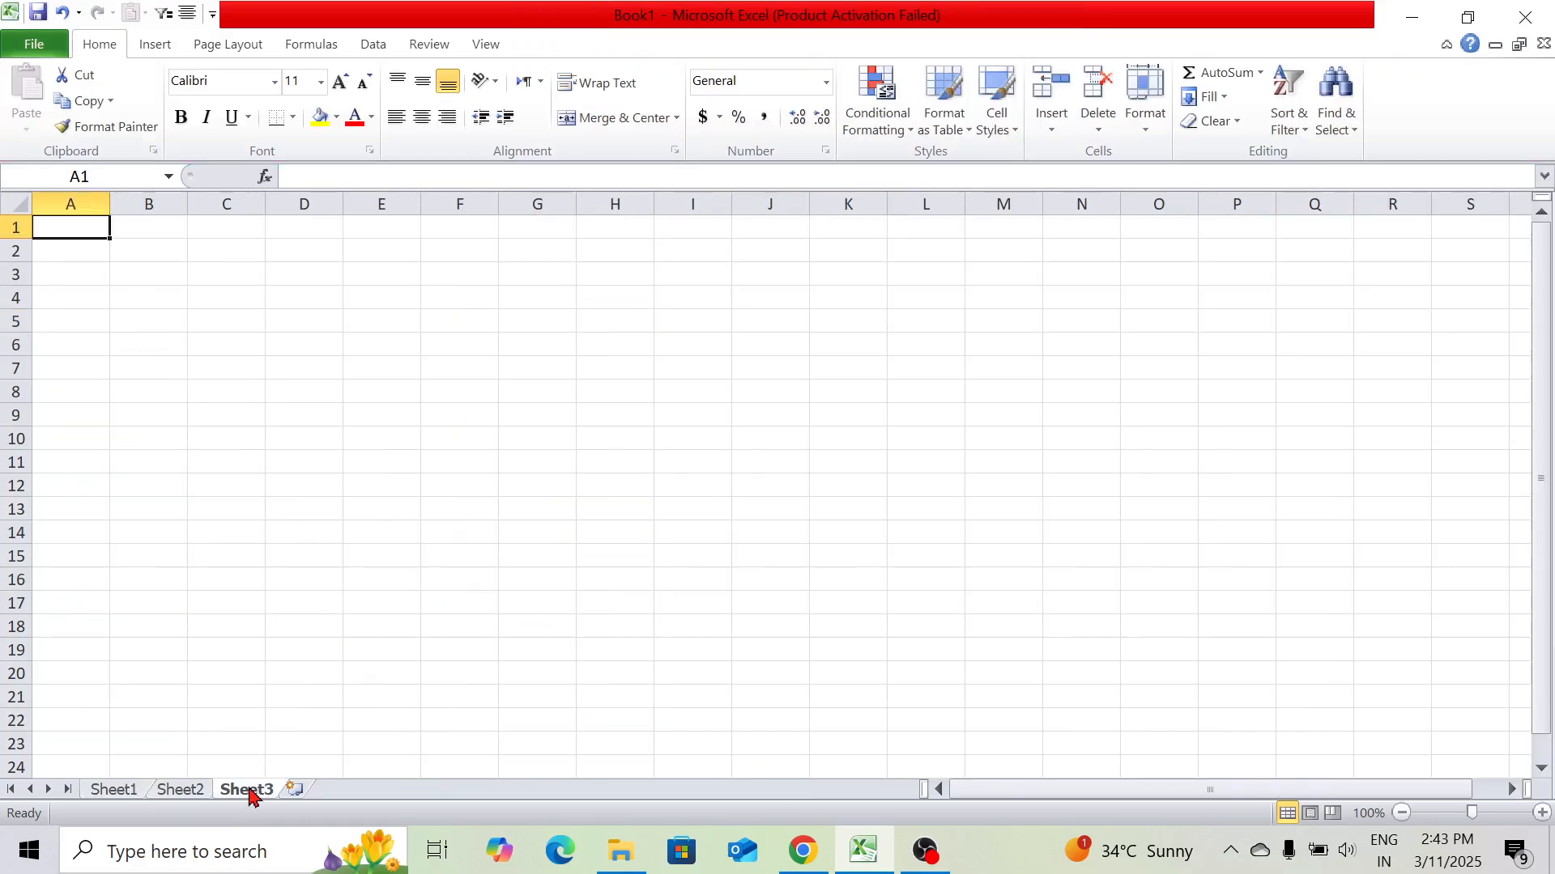
pyautogui.click(179, 798)
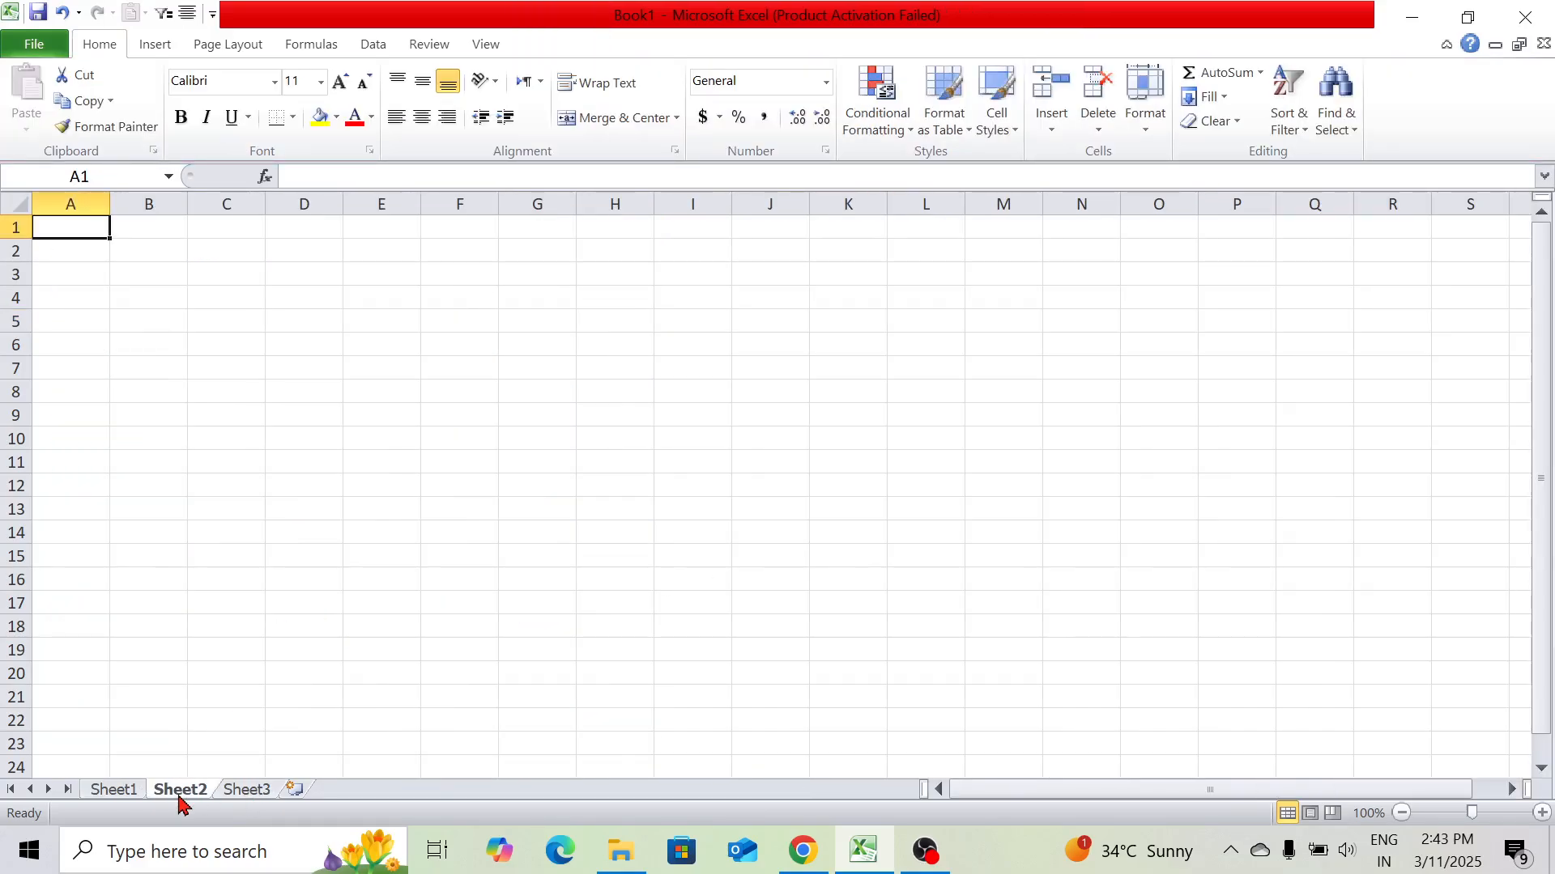
pyautogui.click(132, 793)
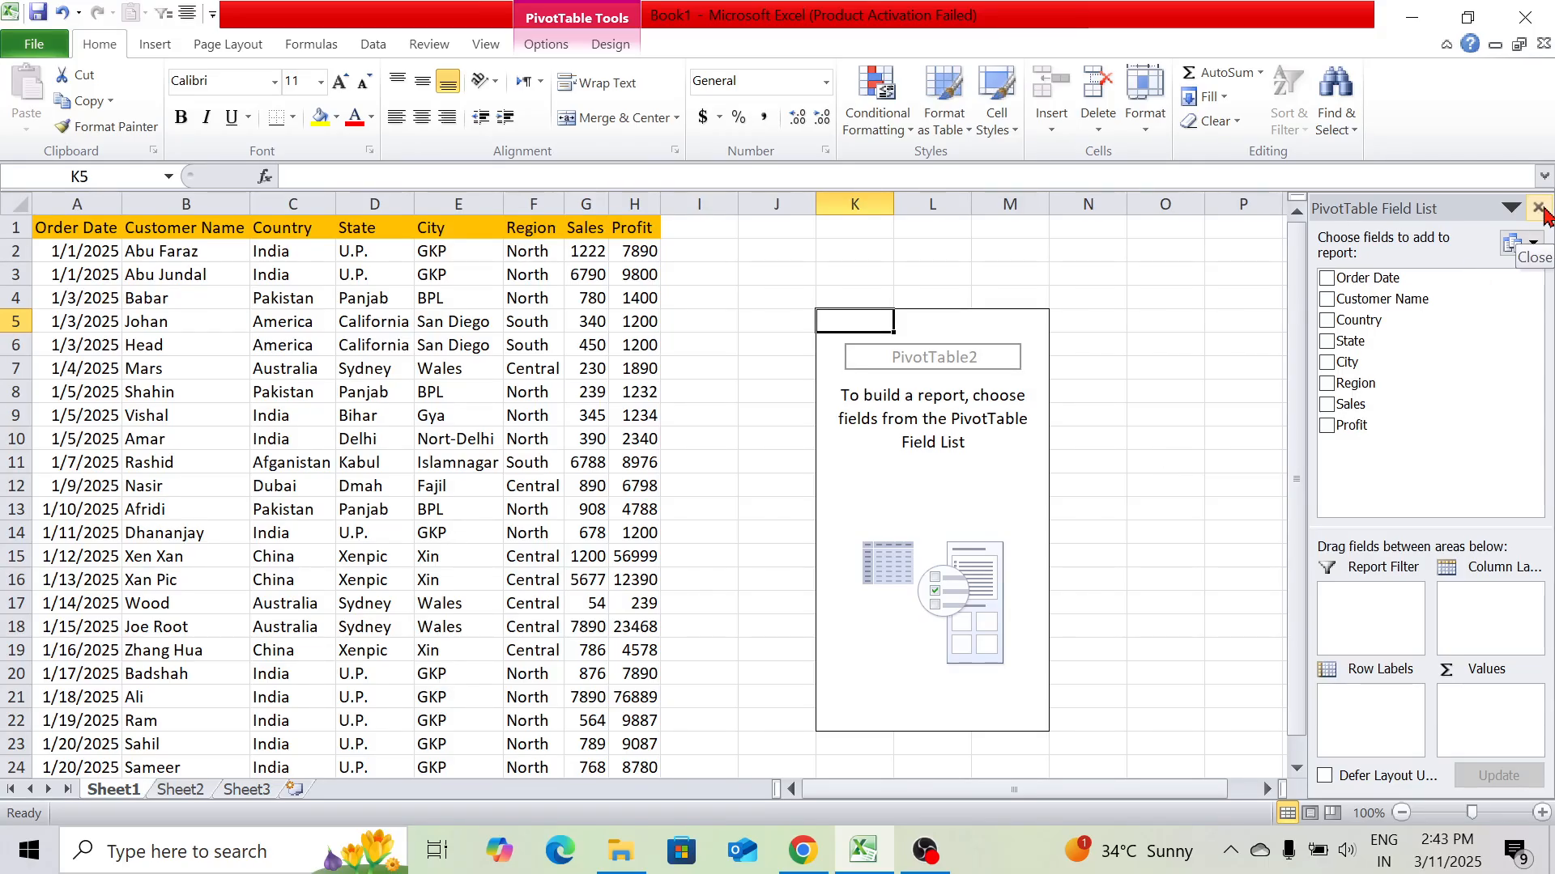
# Close the PivotTable Field List and turn it back on for the empty PivotTable
pyautogui.click(1538, 209)
pyautogui.click(1301, 365)
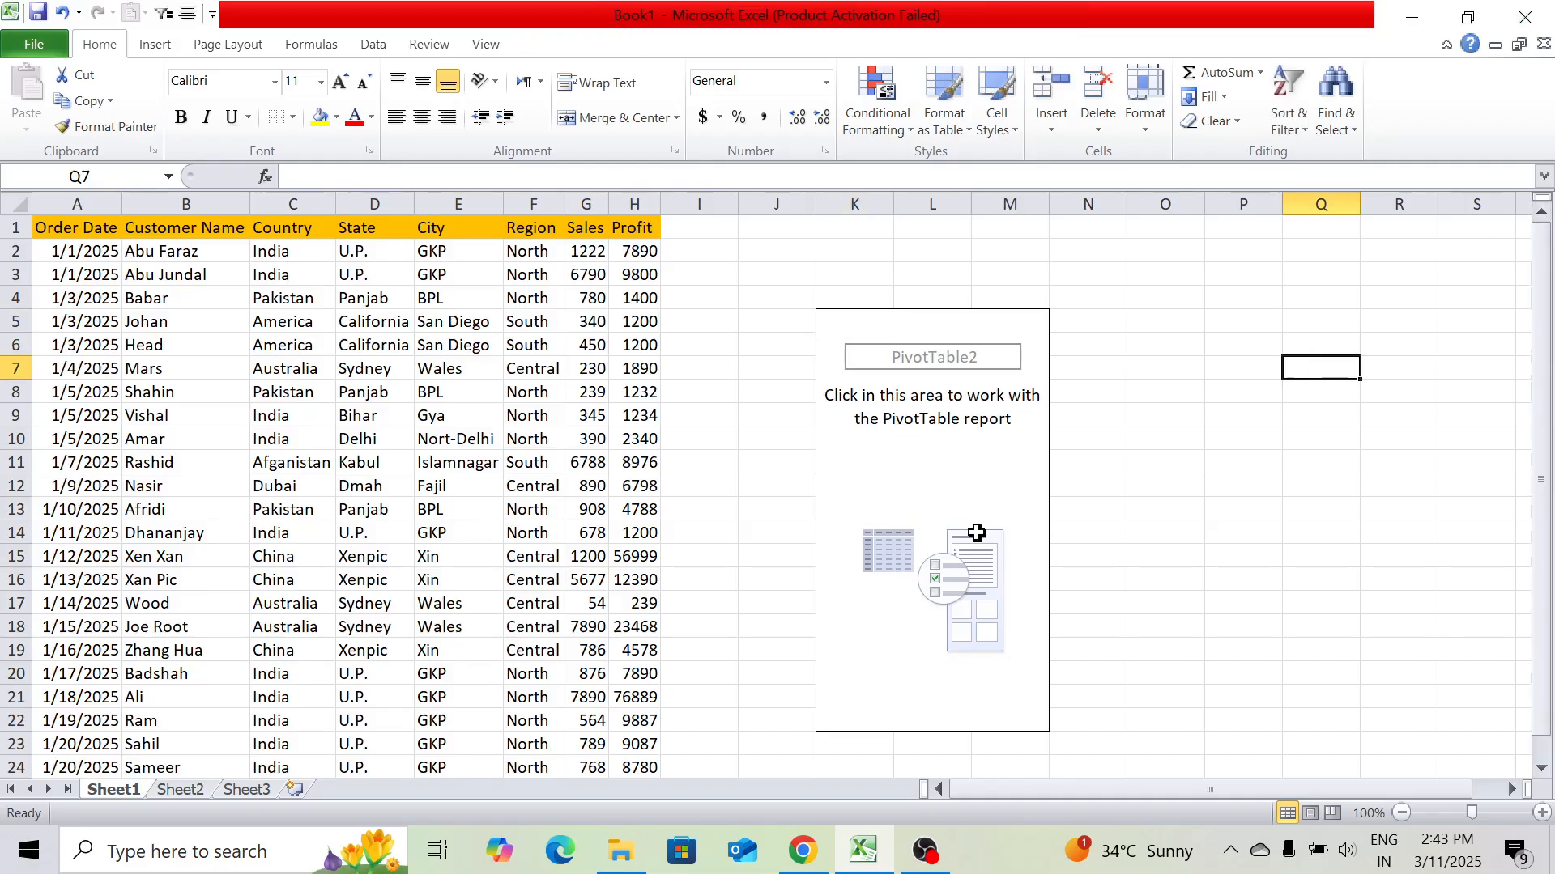
pyautogui.click(977, 532)
pyautogui.click(1104, 492)
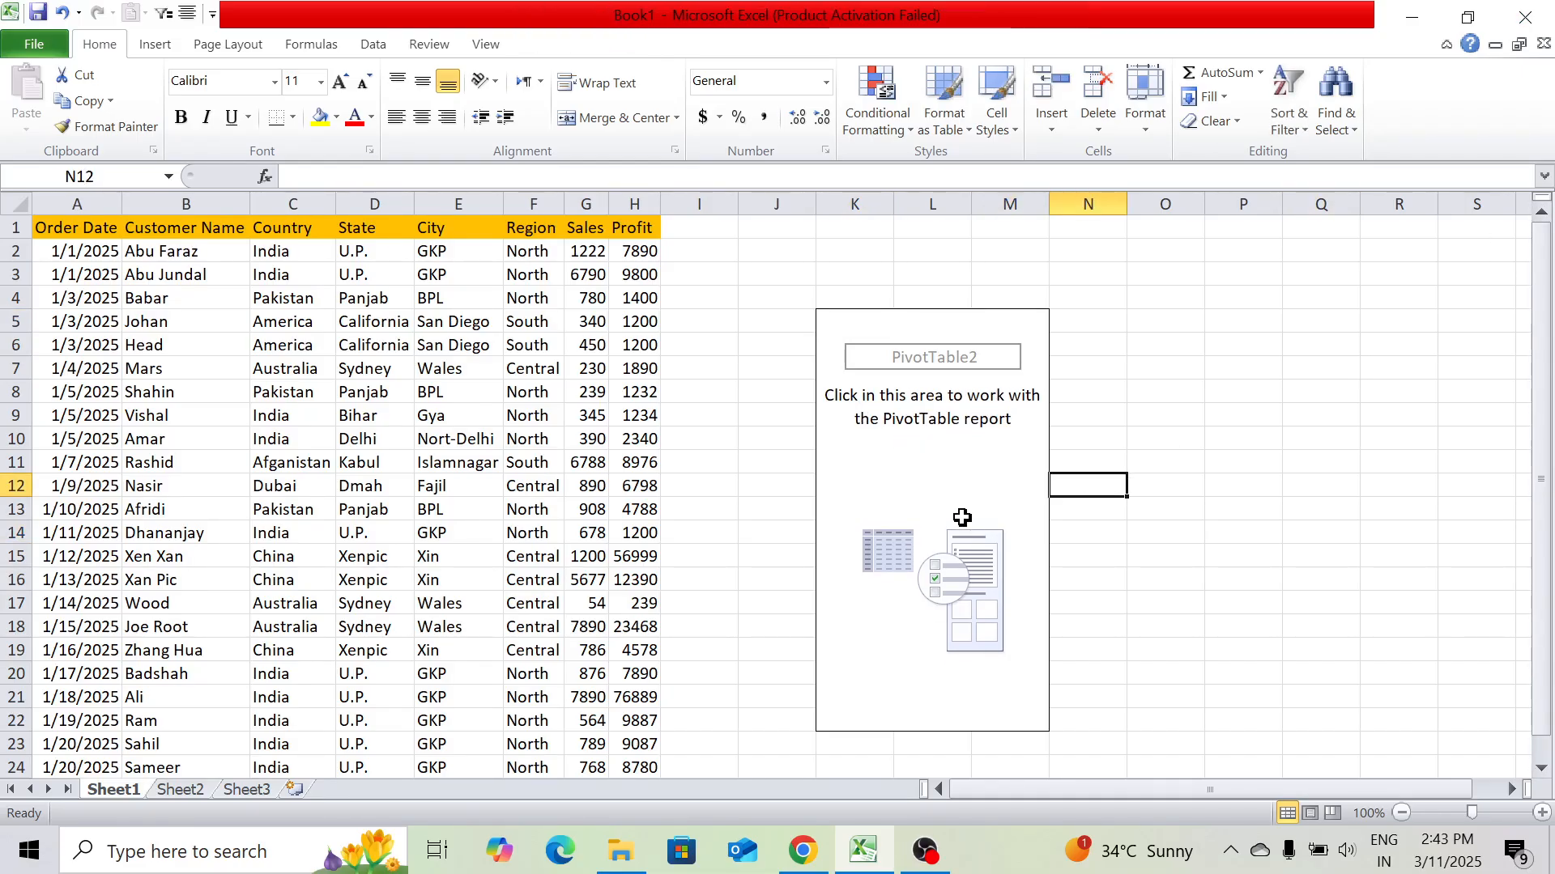
pyautogui.click(942, 511)
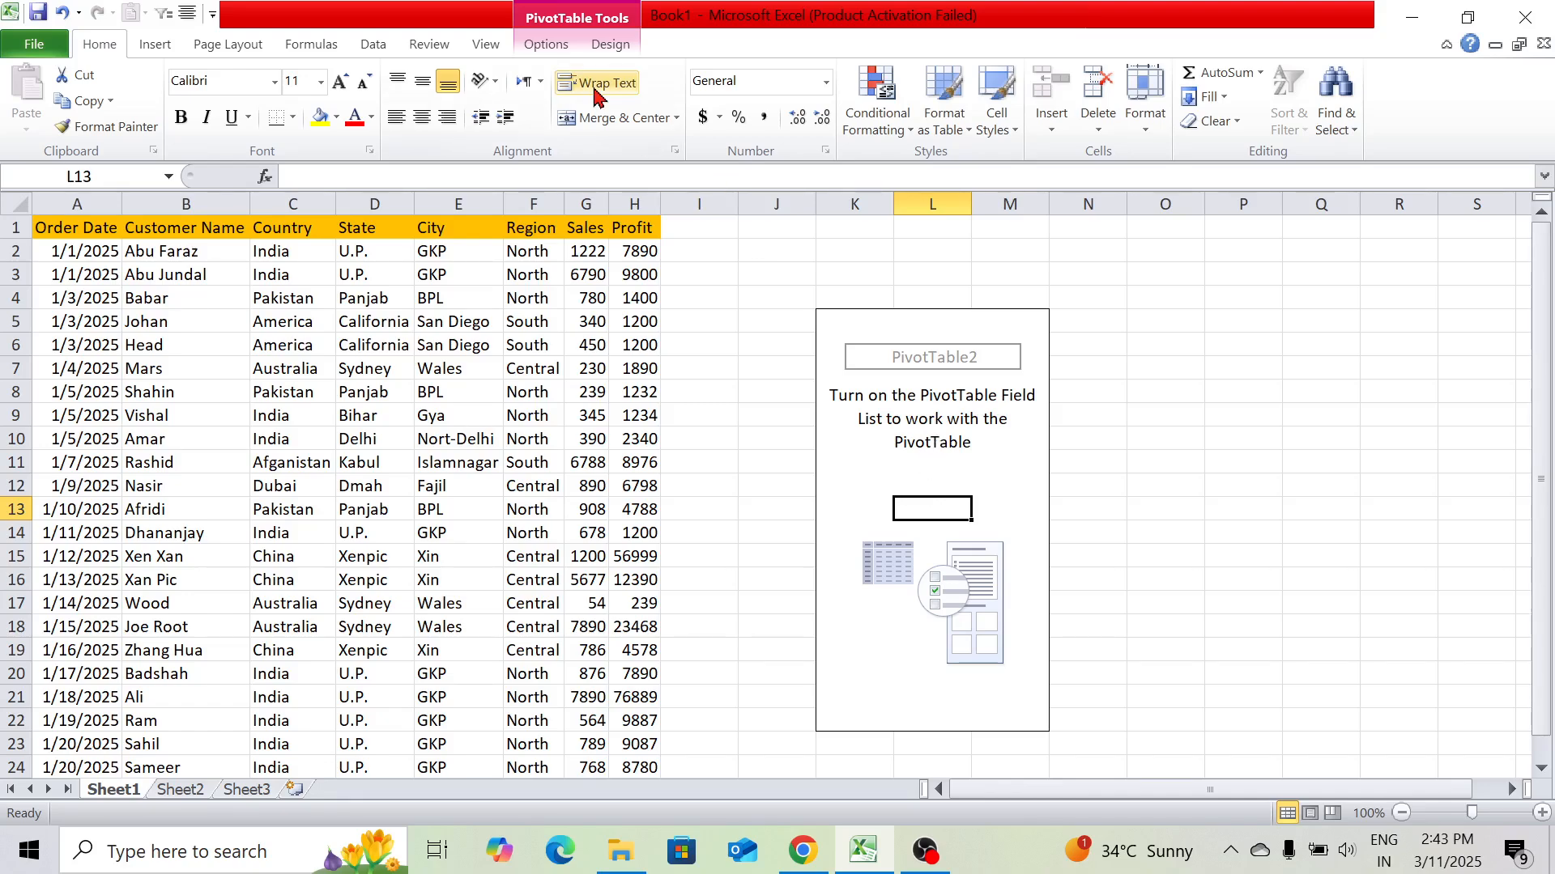
pyautogui.click(560, 53)
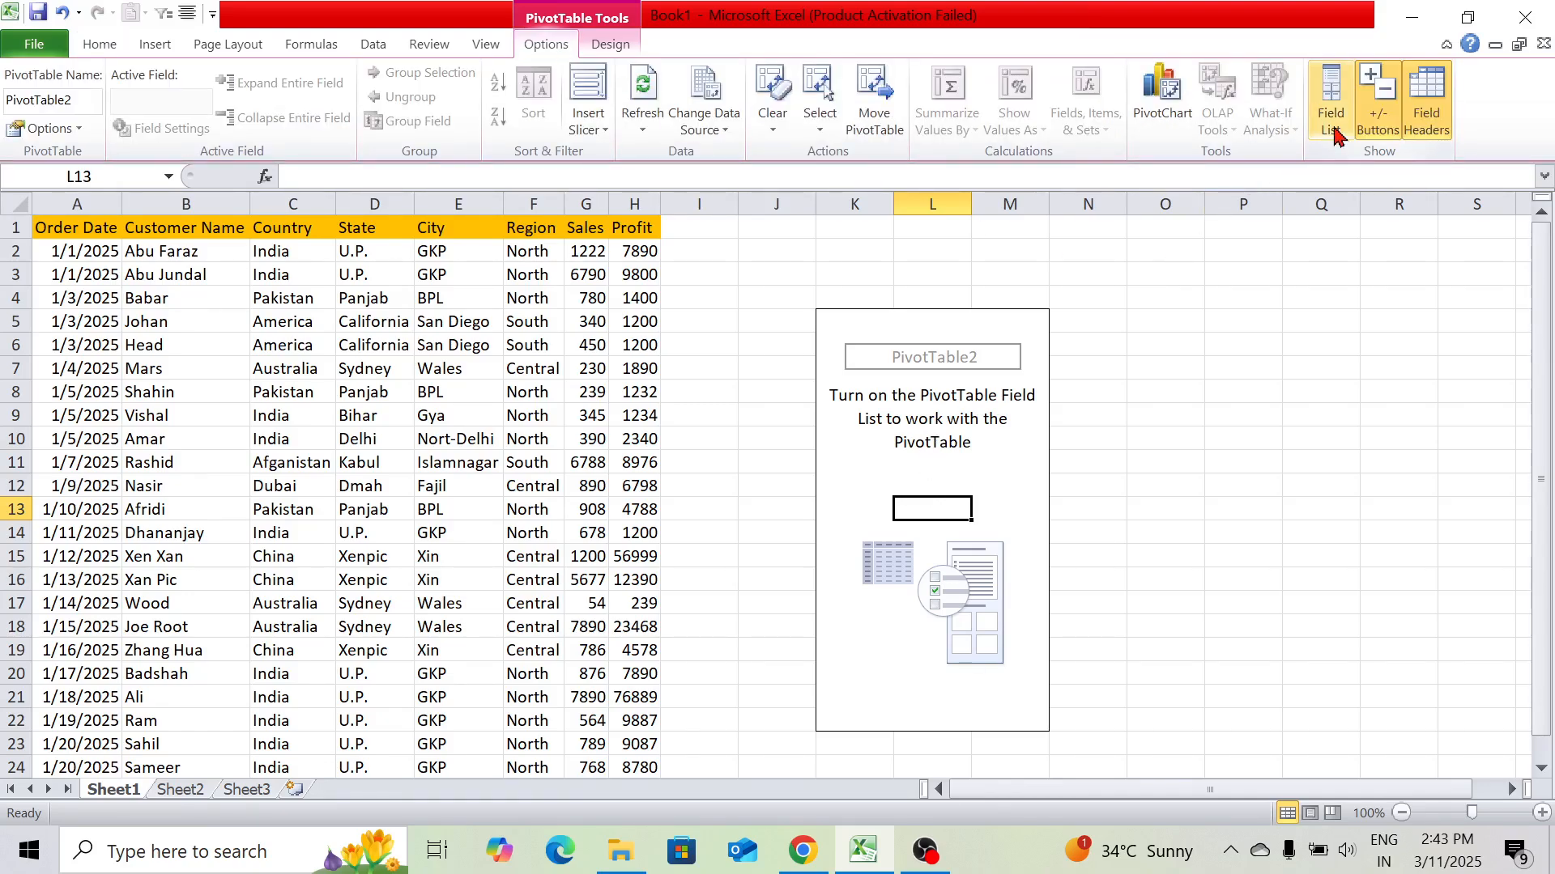
pyautogui.click(1331, 102)
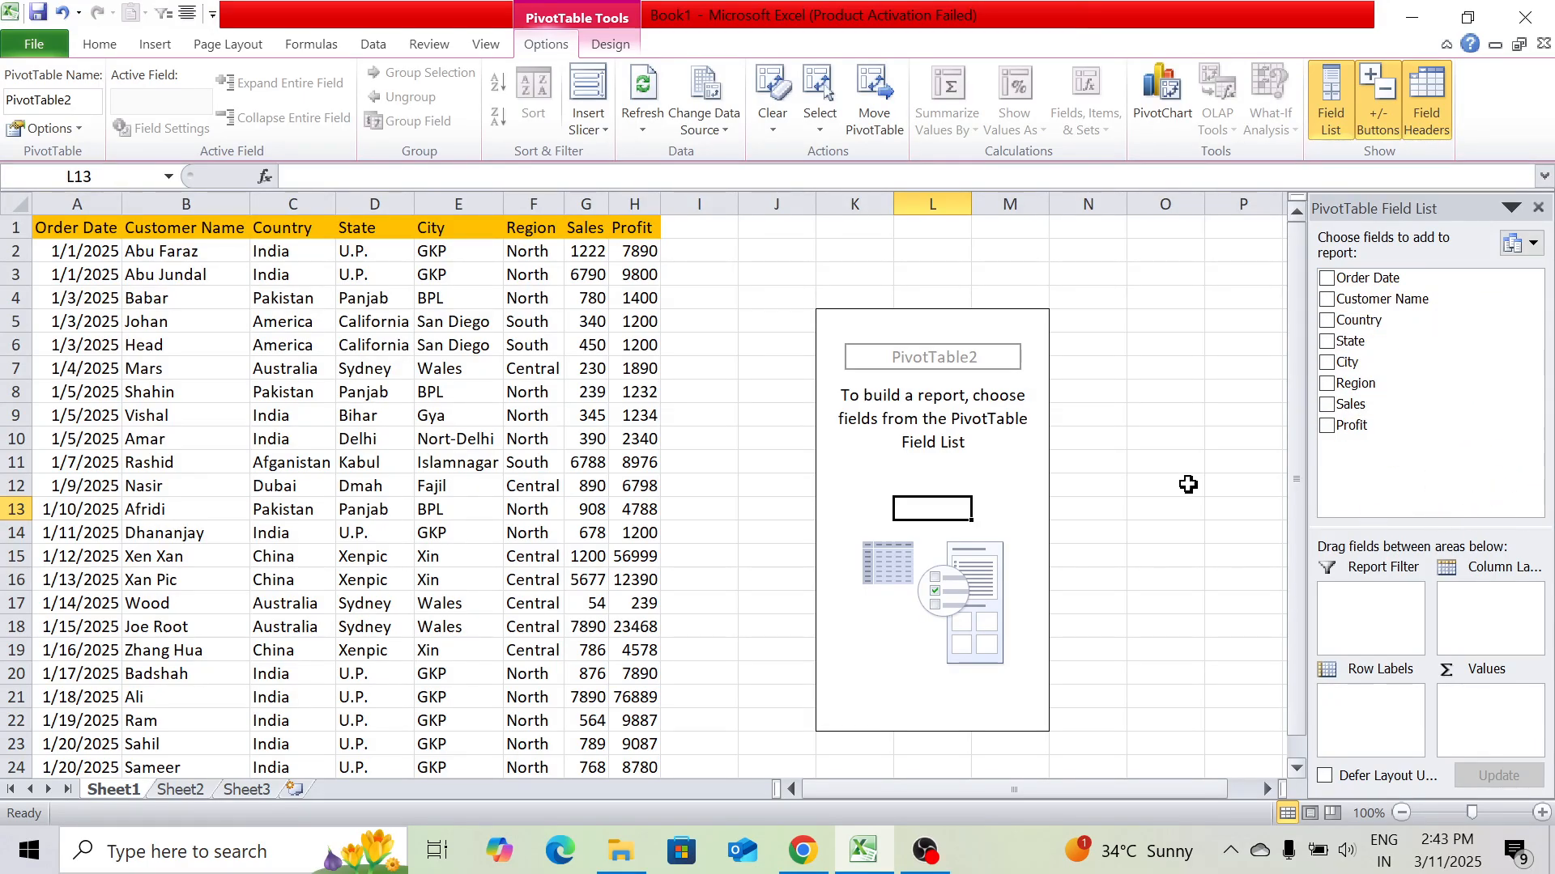
pyautogui.click(1184, 484)
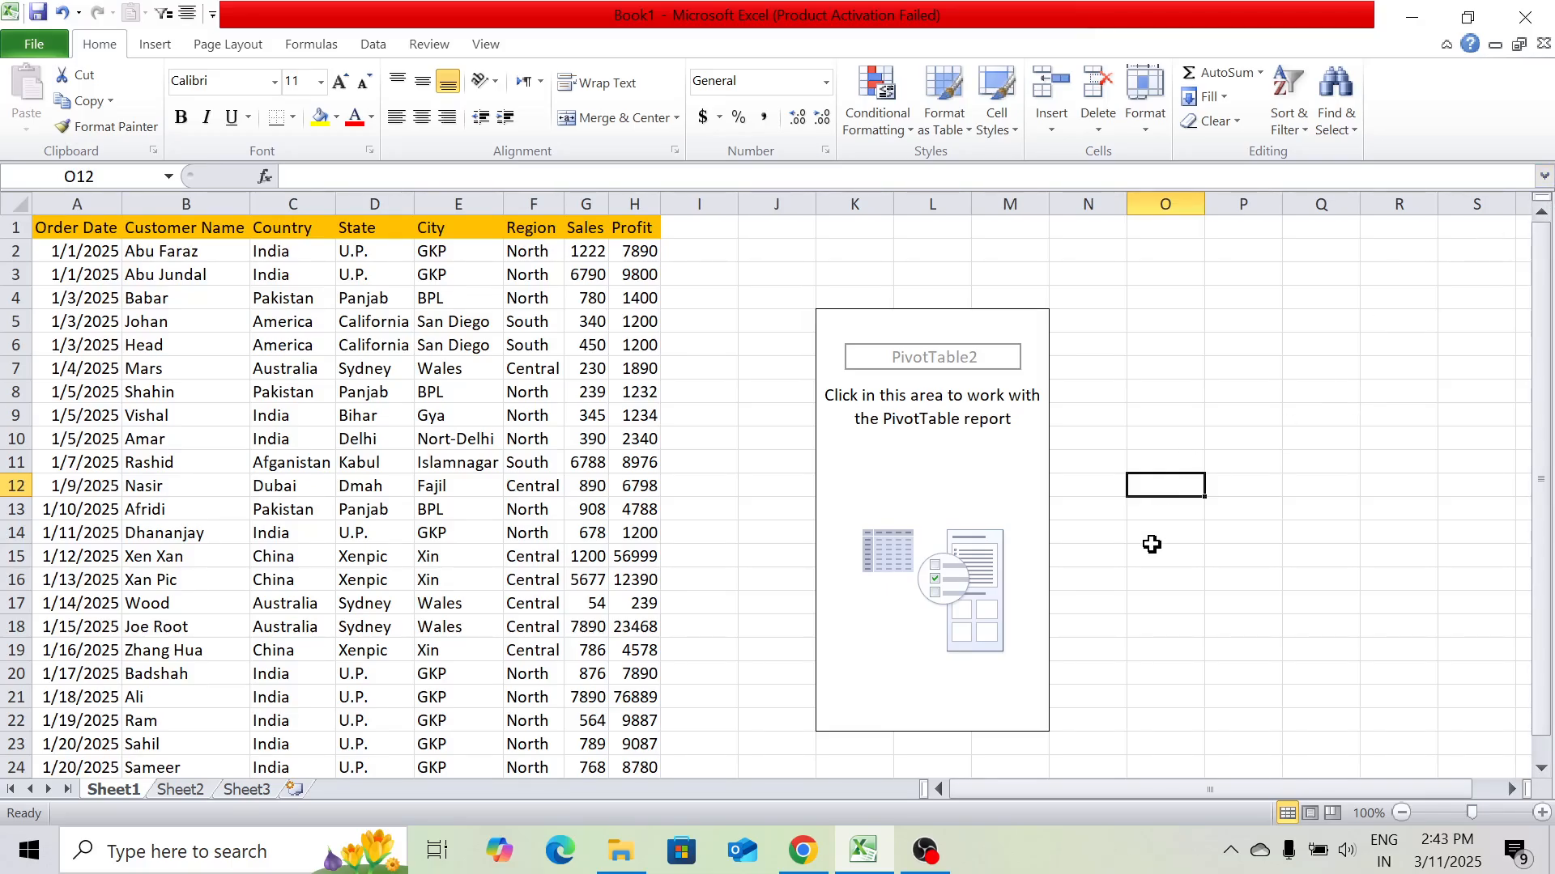
# Add Country to the PivotTable's row labels and summarize Sales and Profit as its values
pyautogui.click(982, 510)
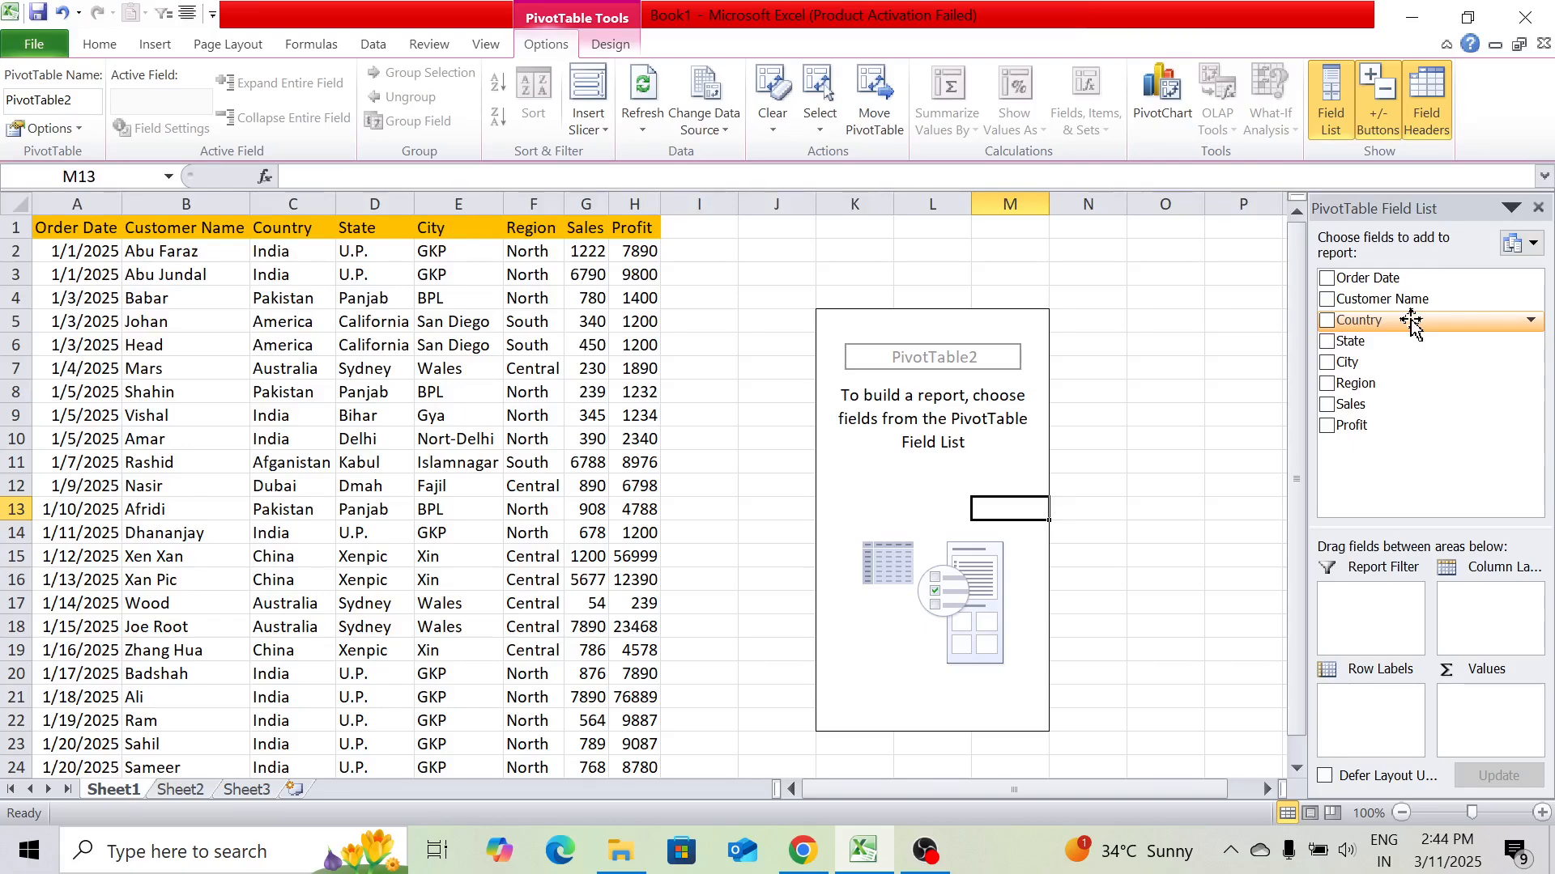
pyautogui.moveTo(1411, 321); pyautogui.dragTo(1360, 719)
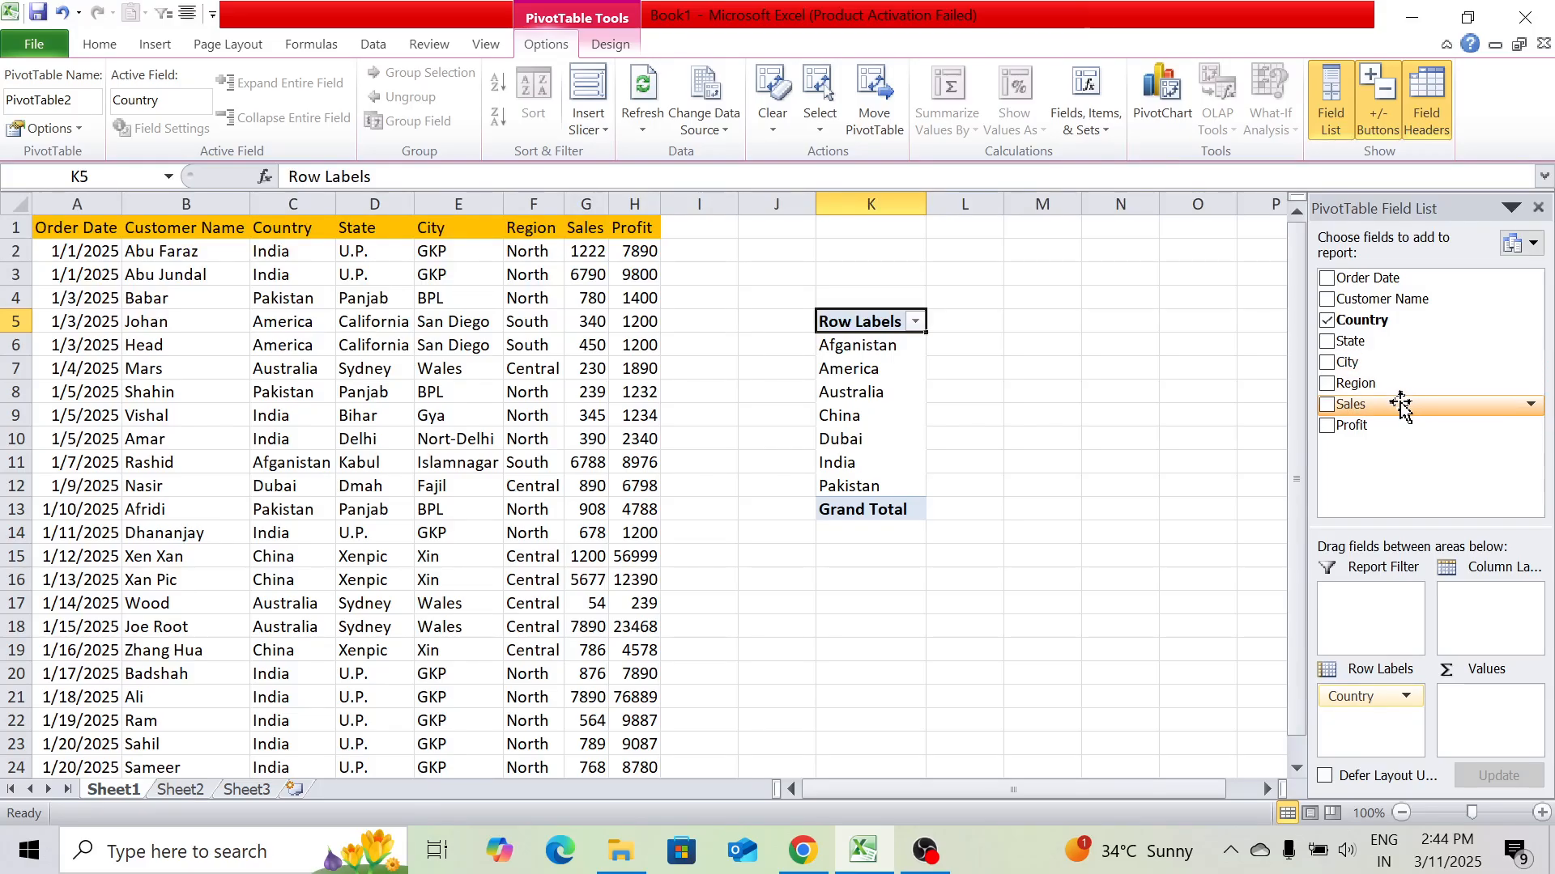
pyautogui.moveTo(1404, 407); pyautogui.dragTo(1476, 701)
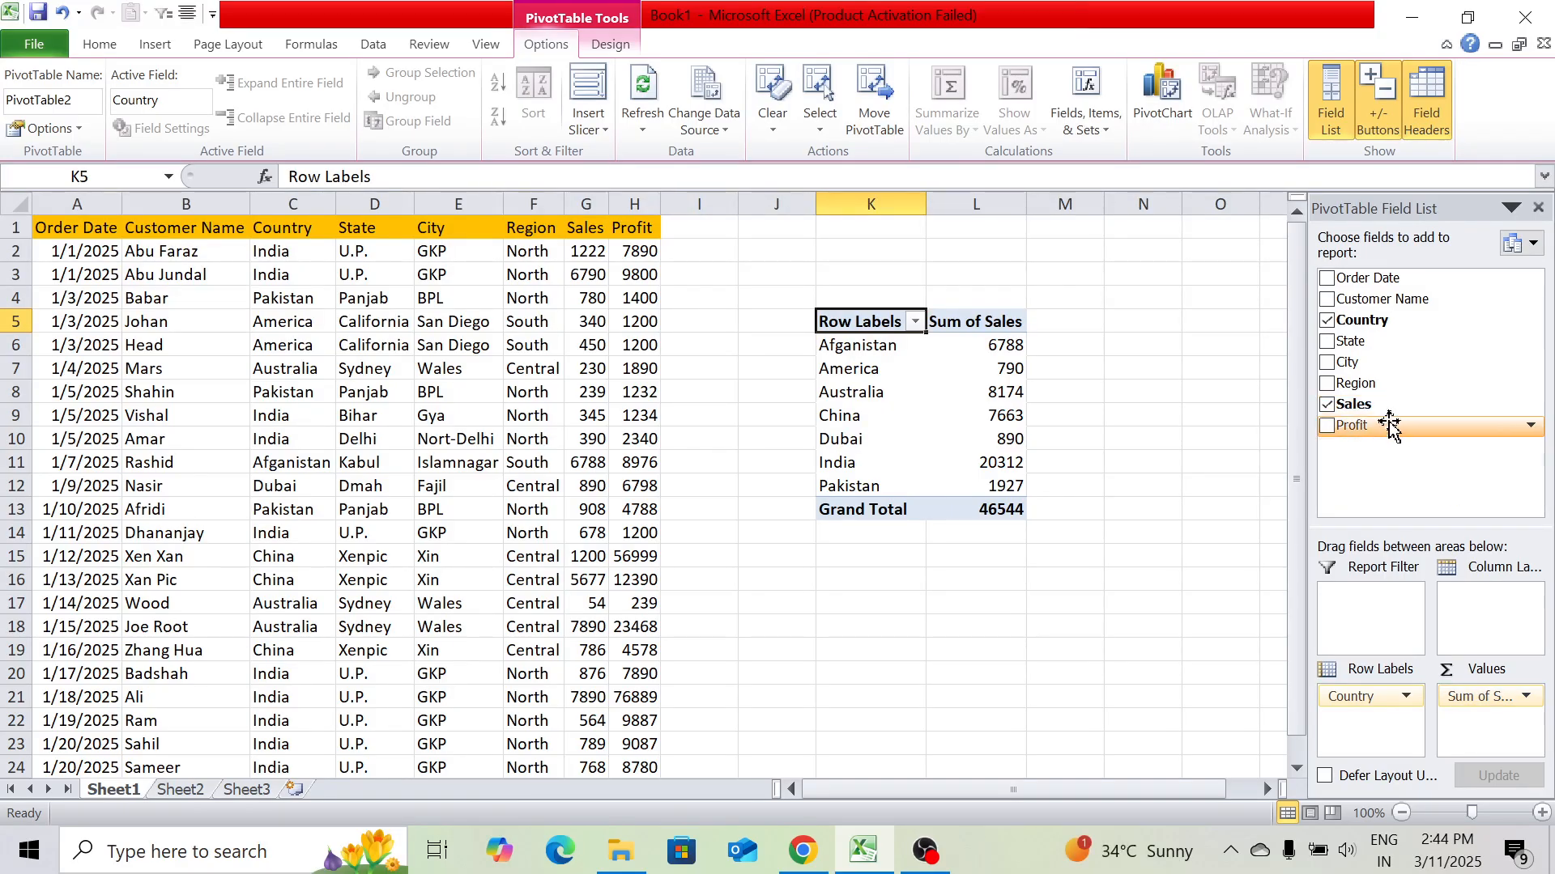
pyautogui.moveTo(1389, 425); pyautogui.dragTo(1504, 743)
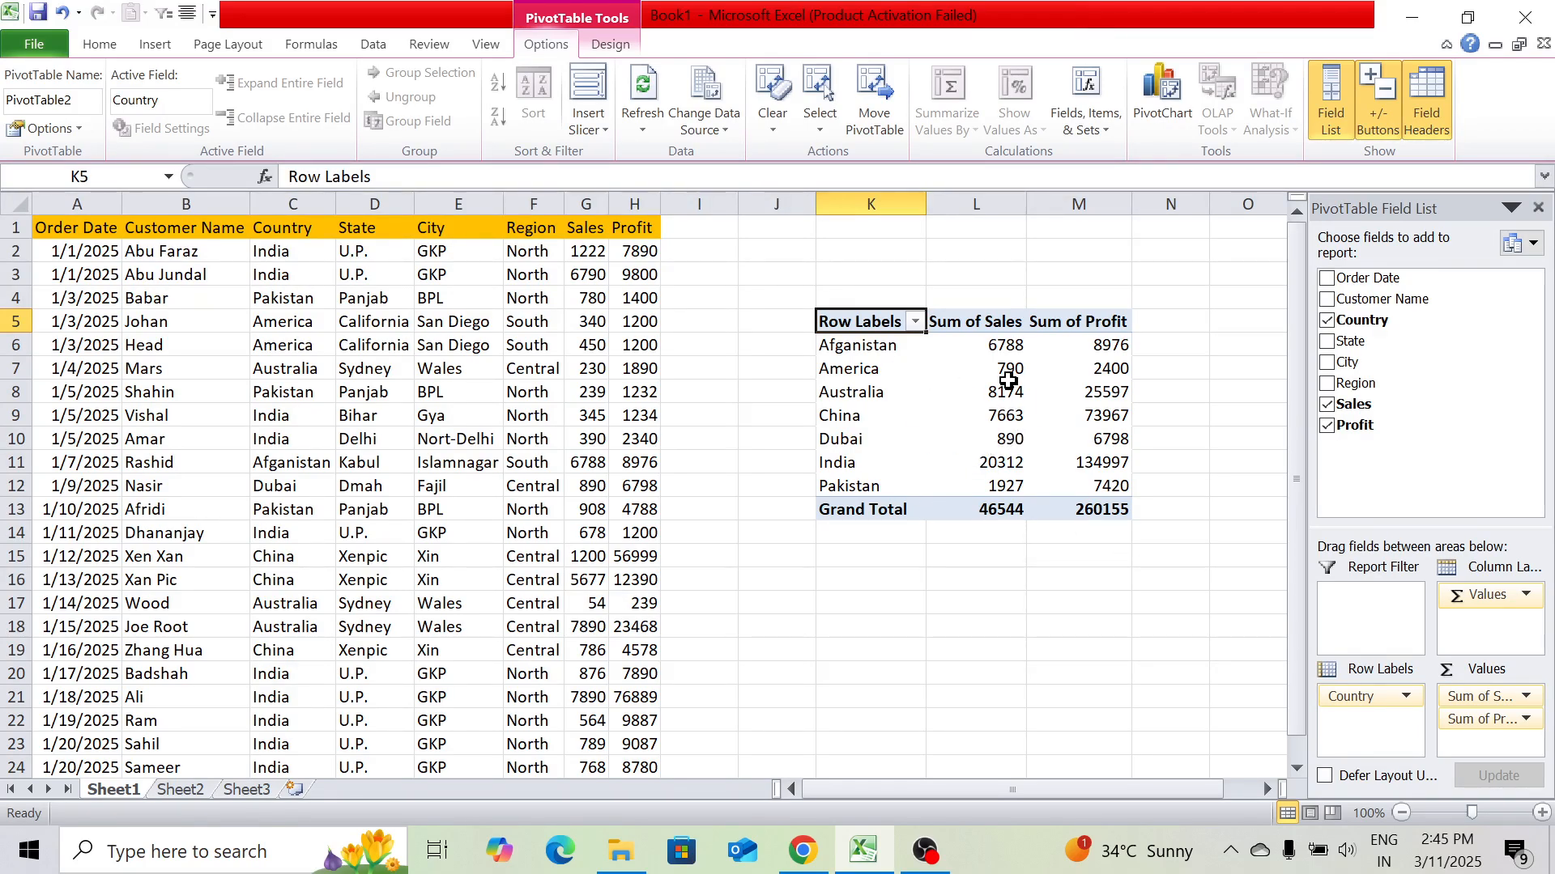
# Add State and City as row labels below Country in the PivotTable
pyautogui.moveTo(998, 368)
pyautogui.moveTo(1376, 336); pyautogui.dragTo(1358, 725)
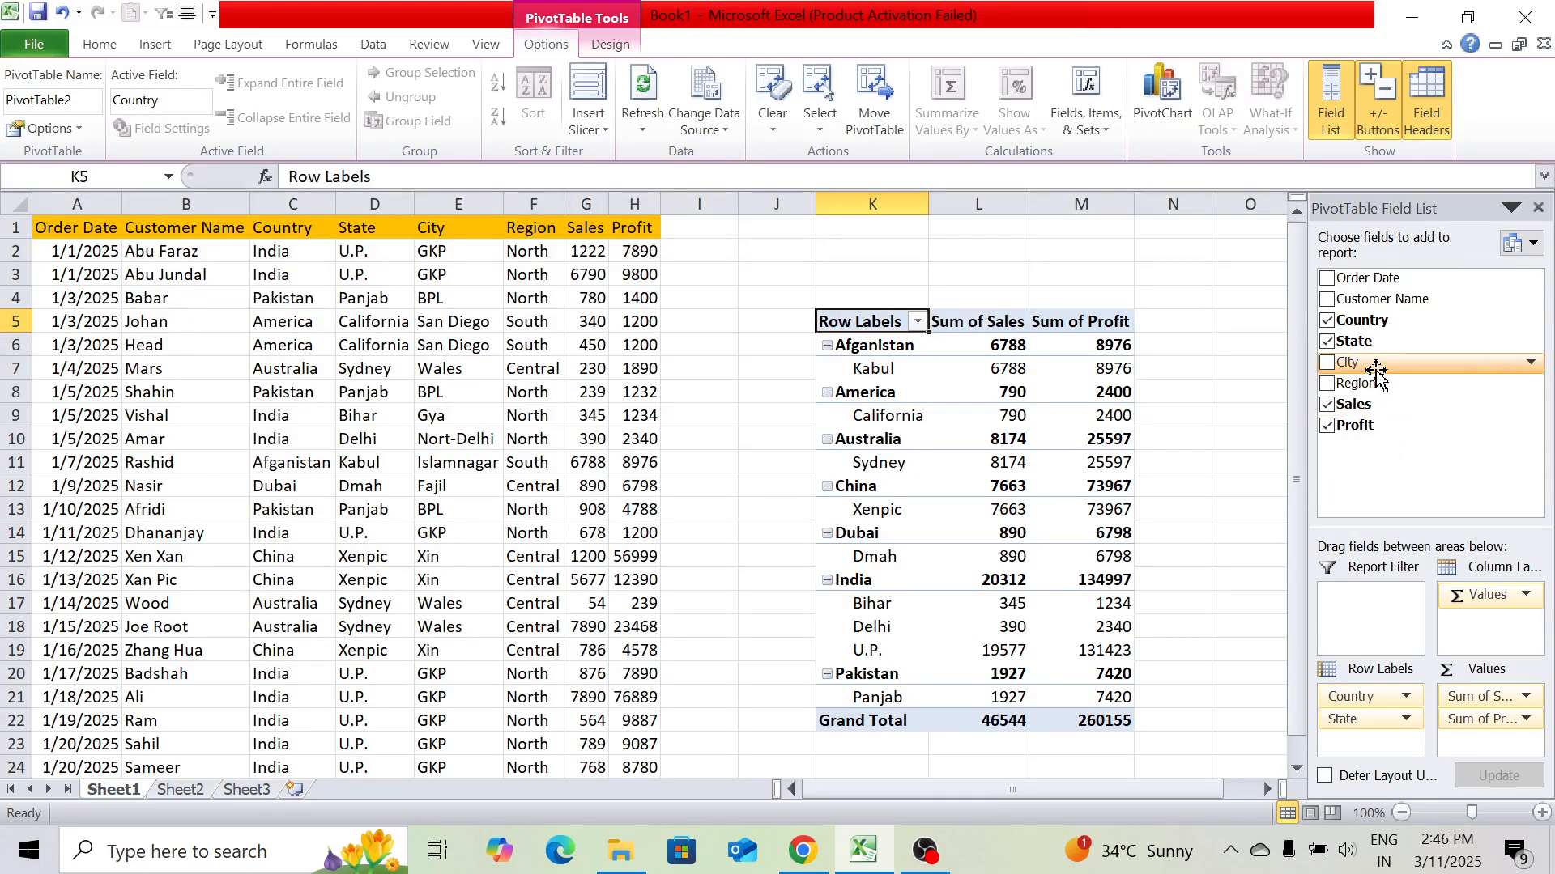
pyautogui.moveTo(1376, 364); pyautogui.dragTo(1383, 742)
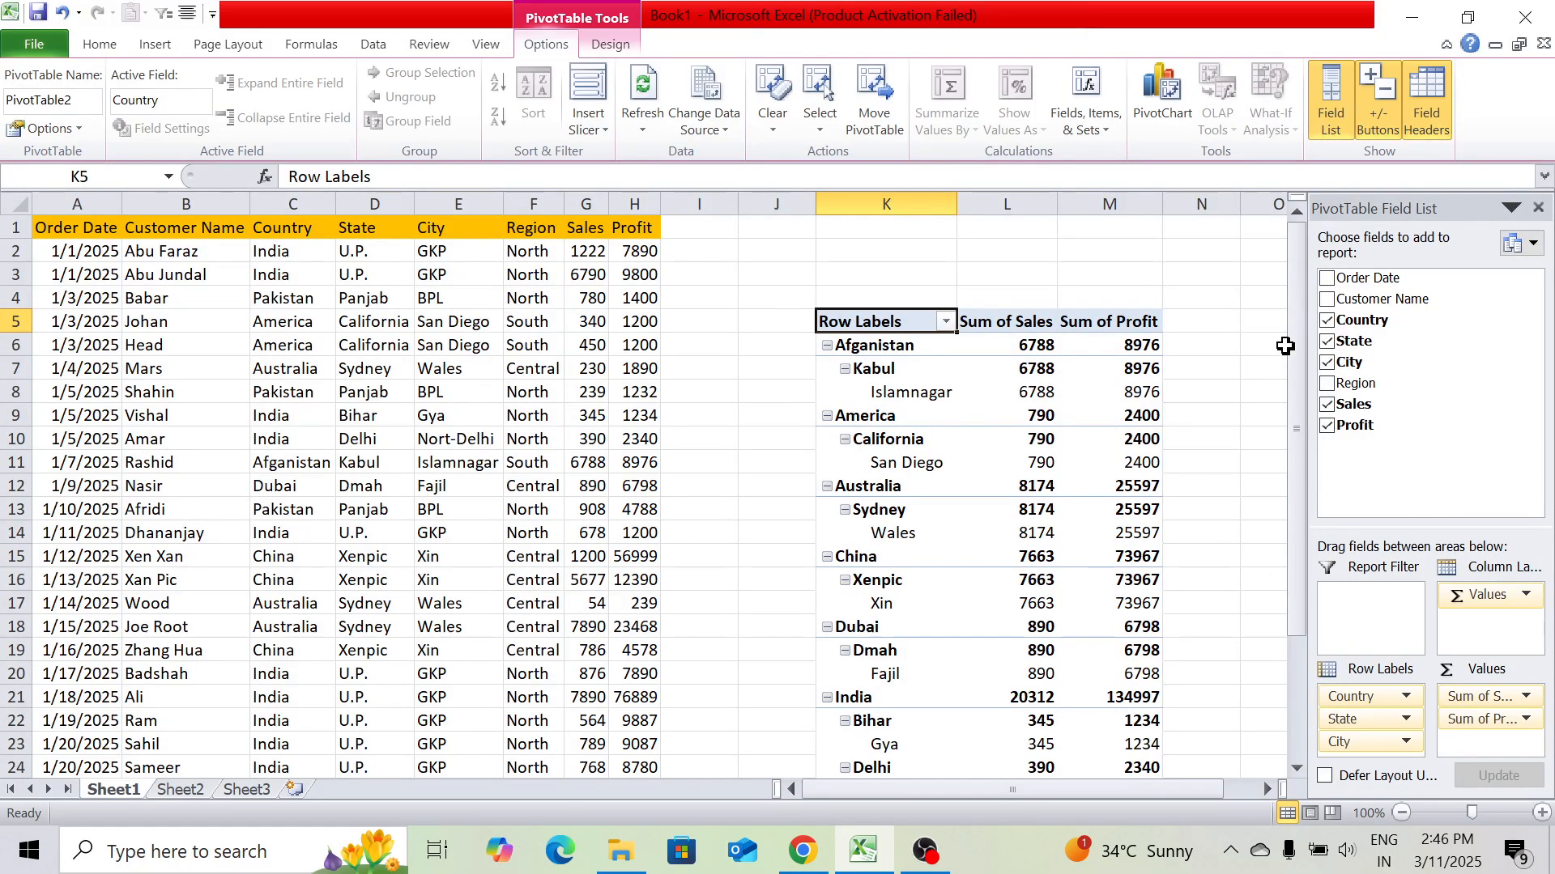
# Filter the PivotTable's Country row labels to India by searching for "IND"
pyautogui.moveTo(1296, 356); pyautogui.dragTo(1296, 463)
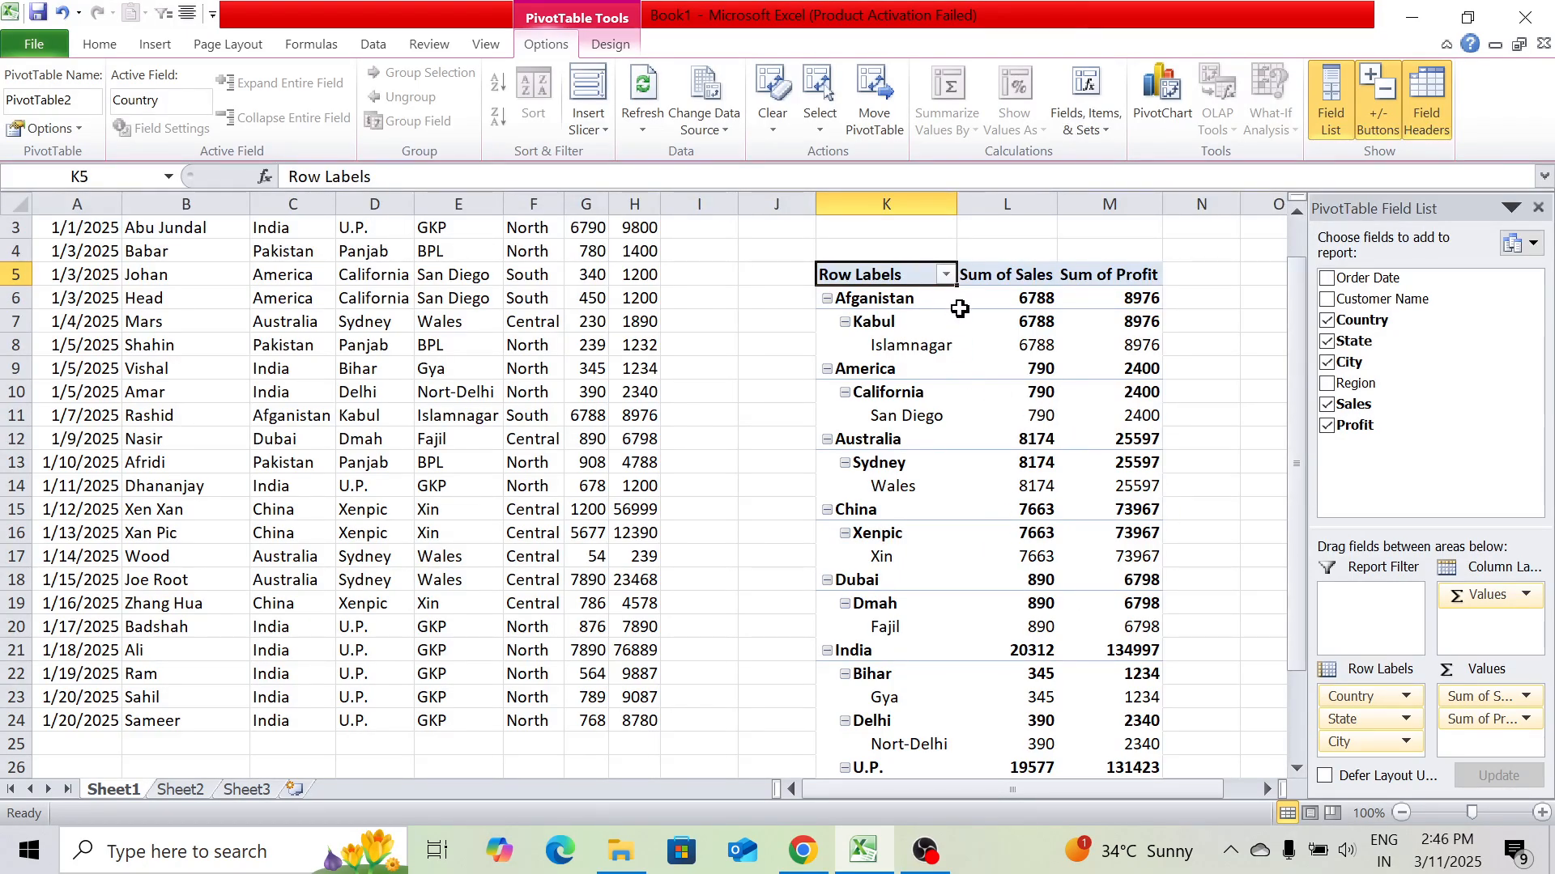
pyautogui.click(947, 276)
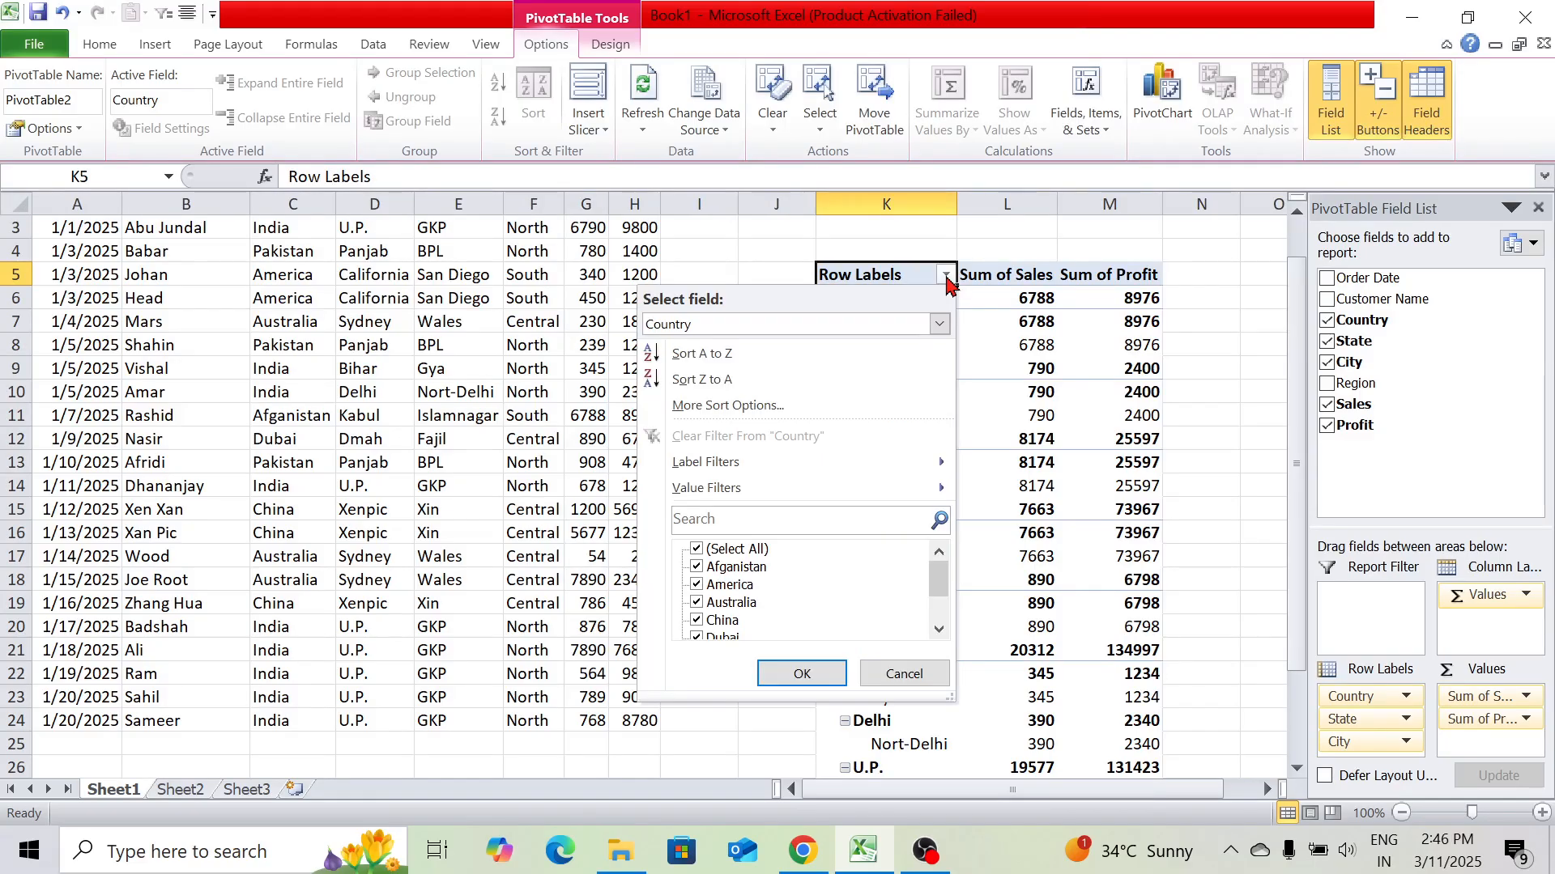
pyautogui.click(756, 528)
pyautogui.write('IND')
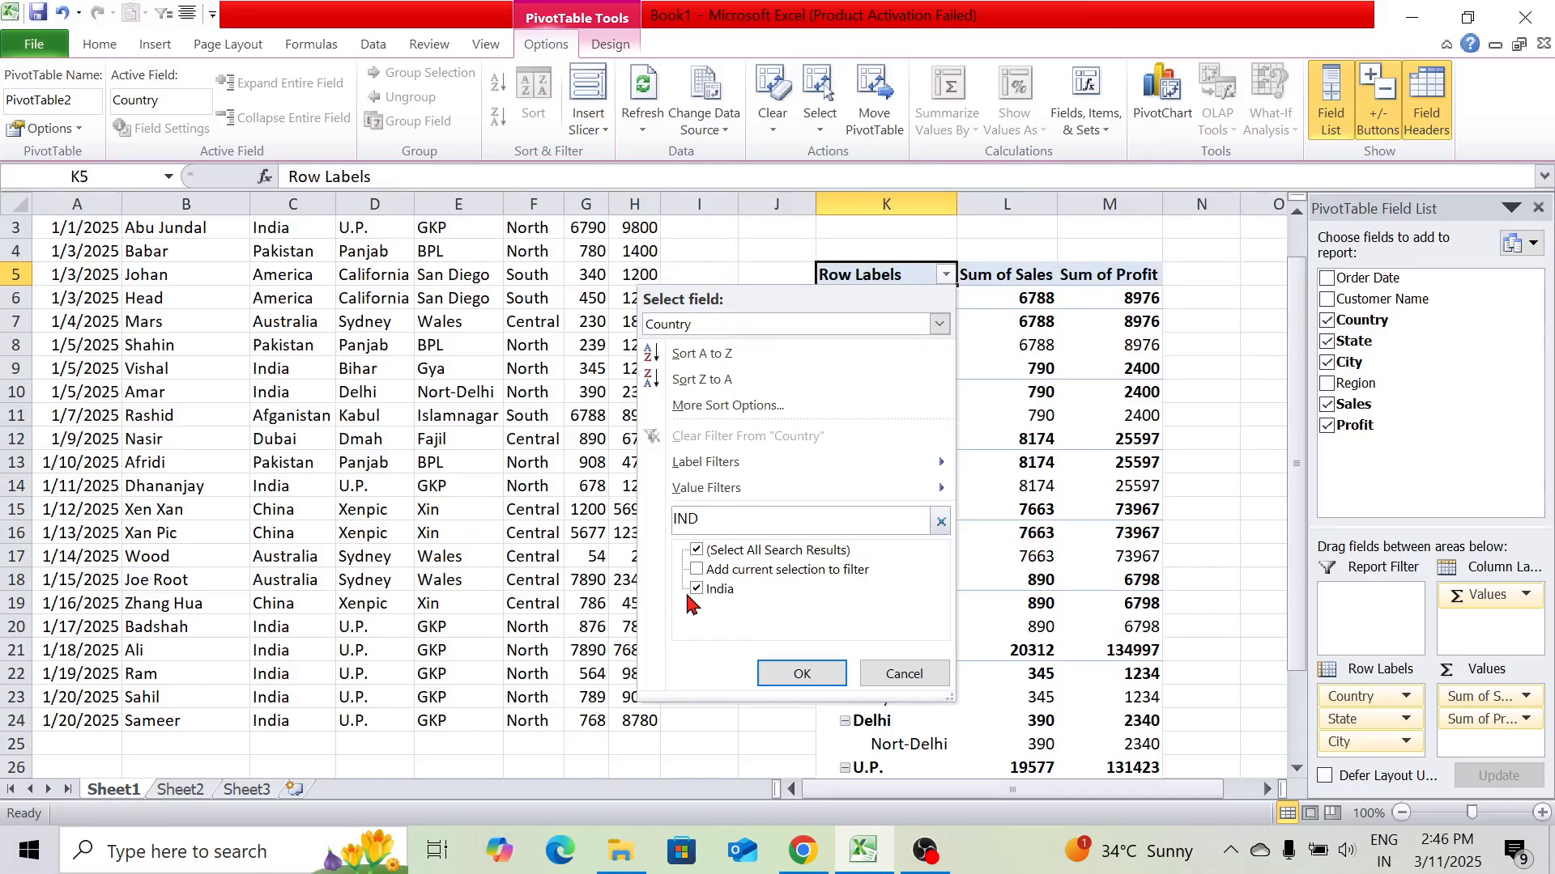
pyautogui.click(789, 664)
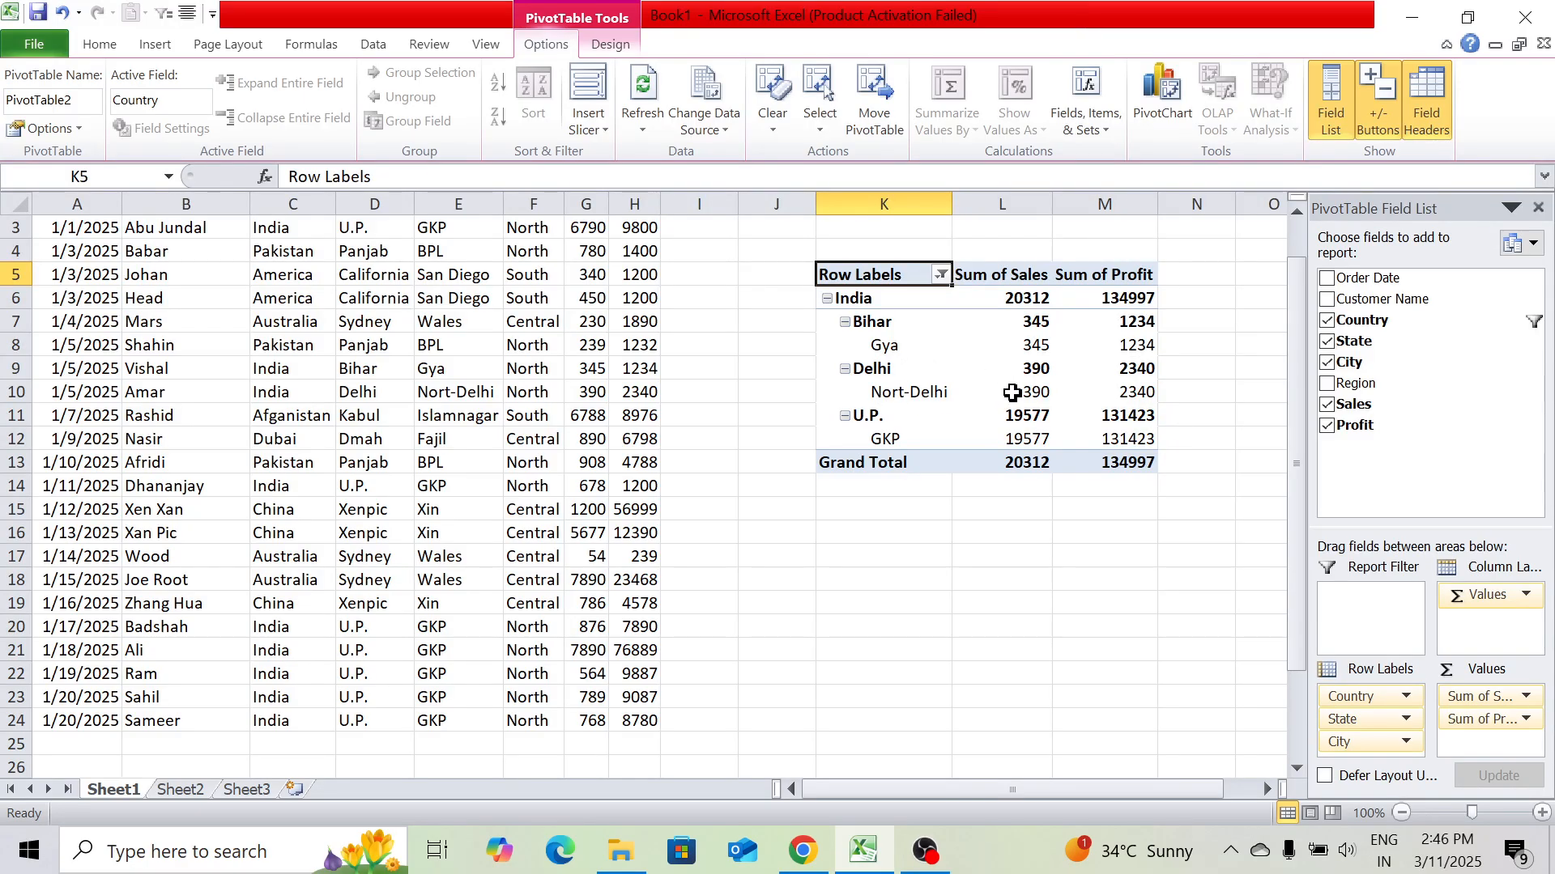
pyautogui.moveTo(1148, 434)
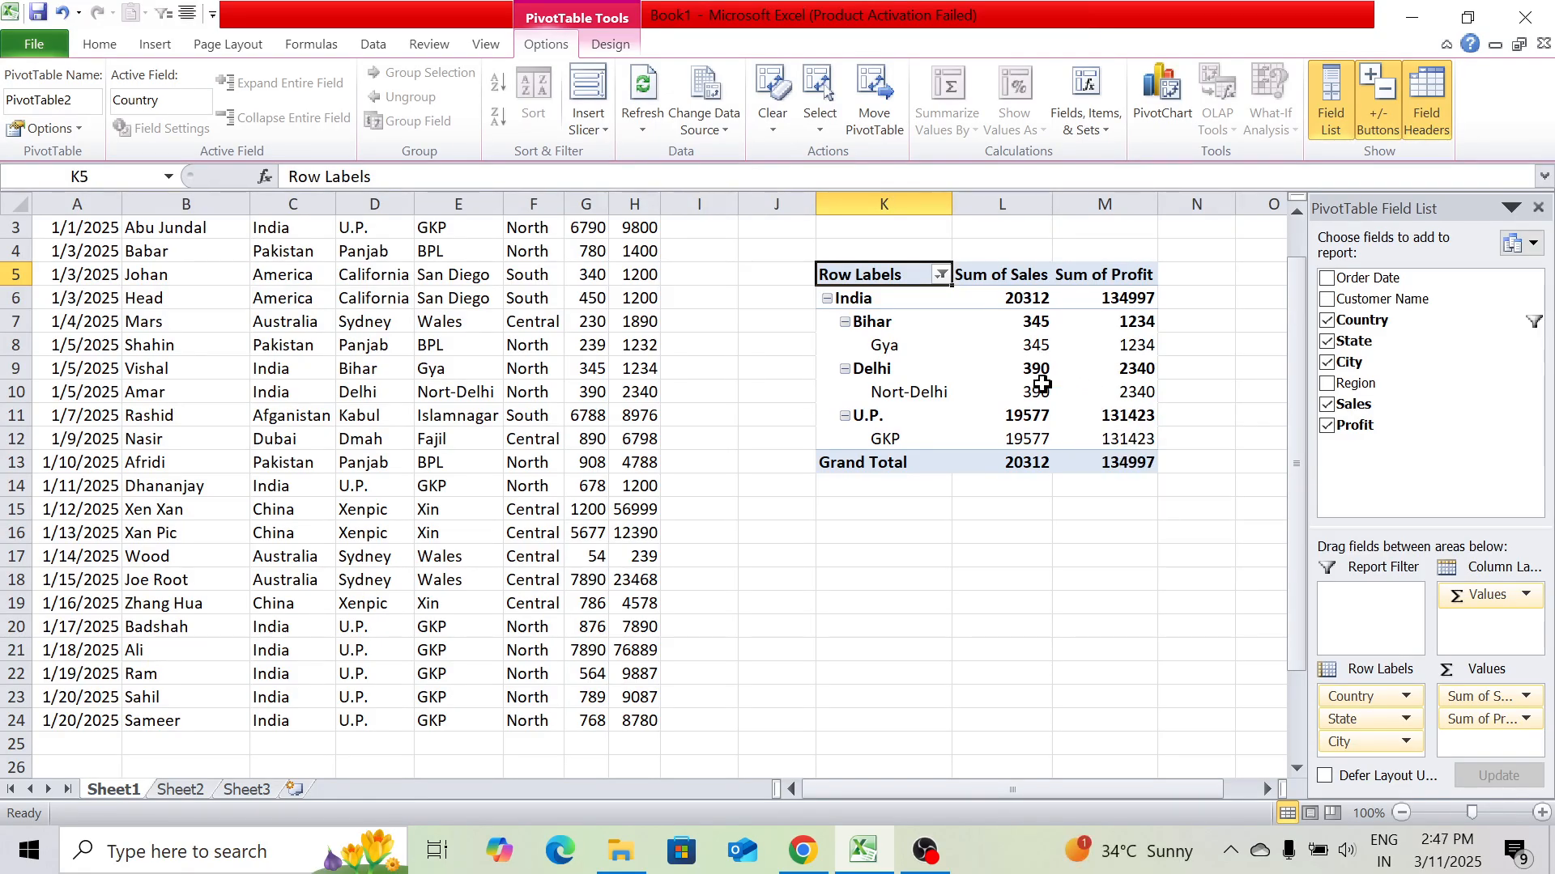
pyautogui.click(1122, 316)
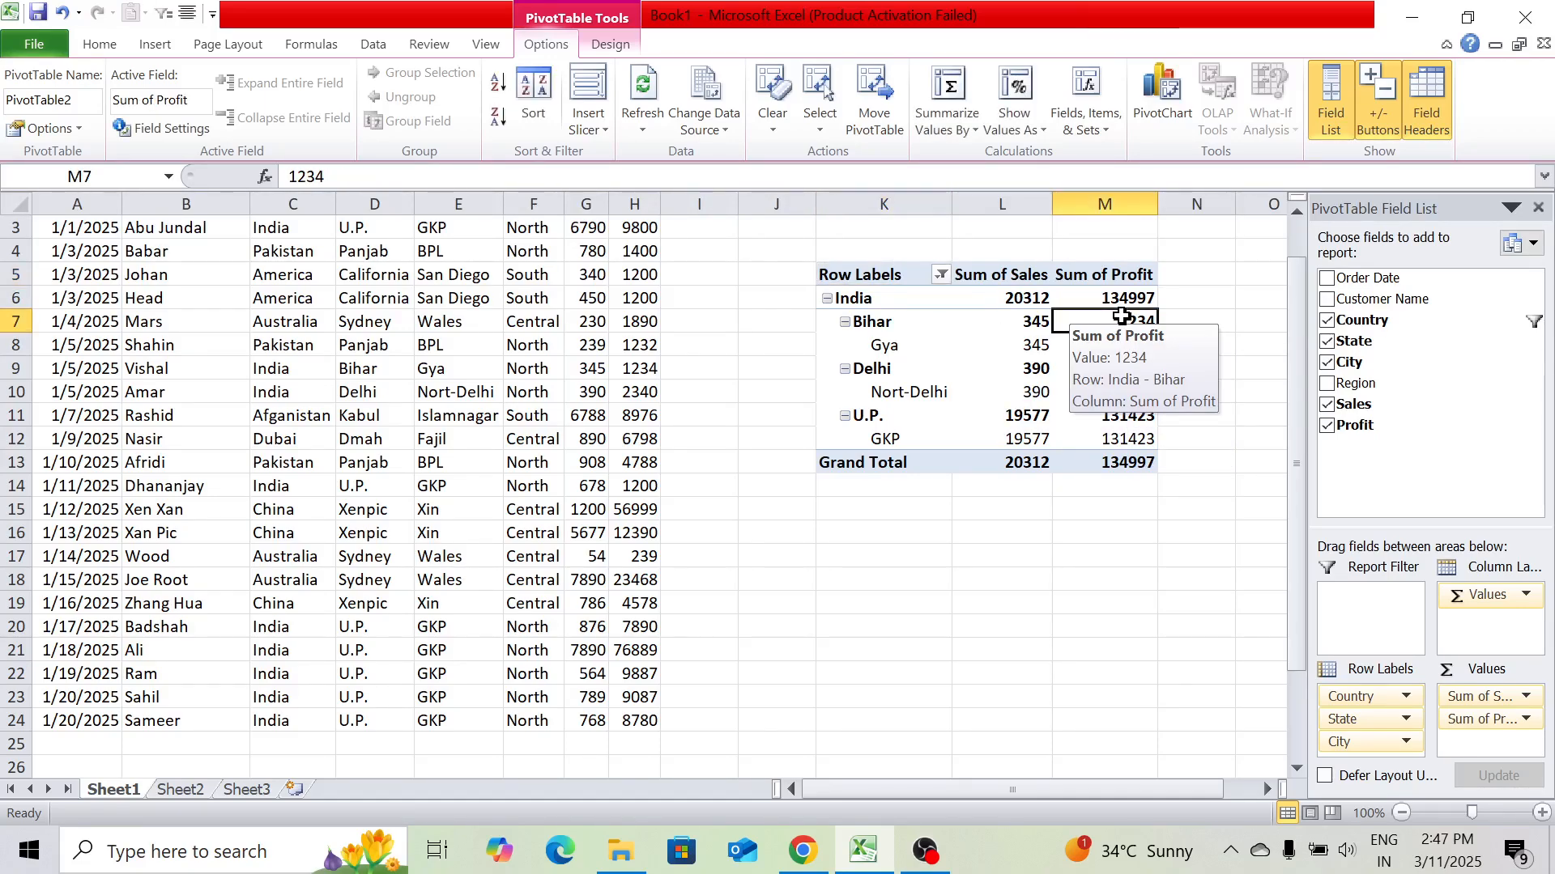
# Sort the states within India by Sum of Profit from largest to smallest
pyautogui.rightClick(1122, 320)
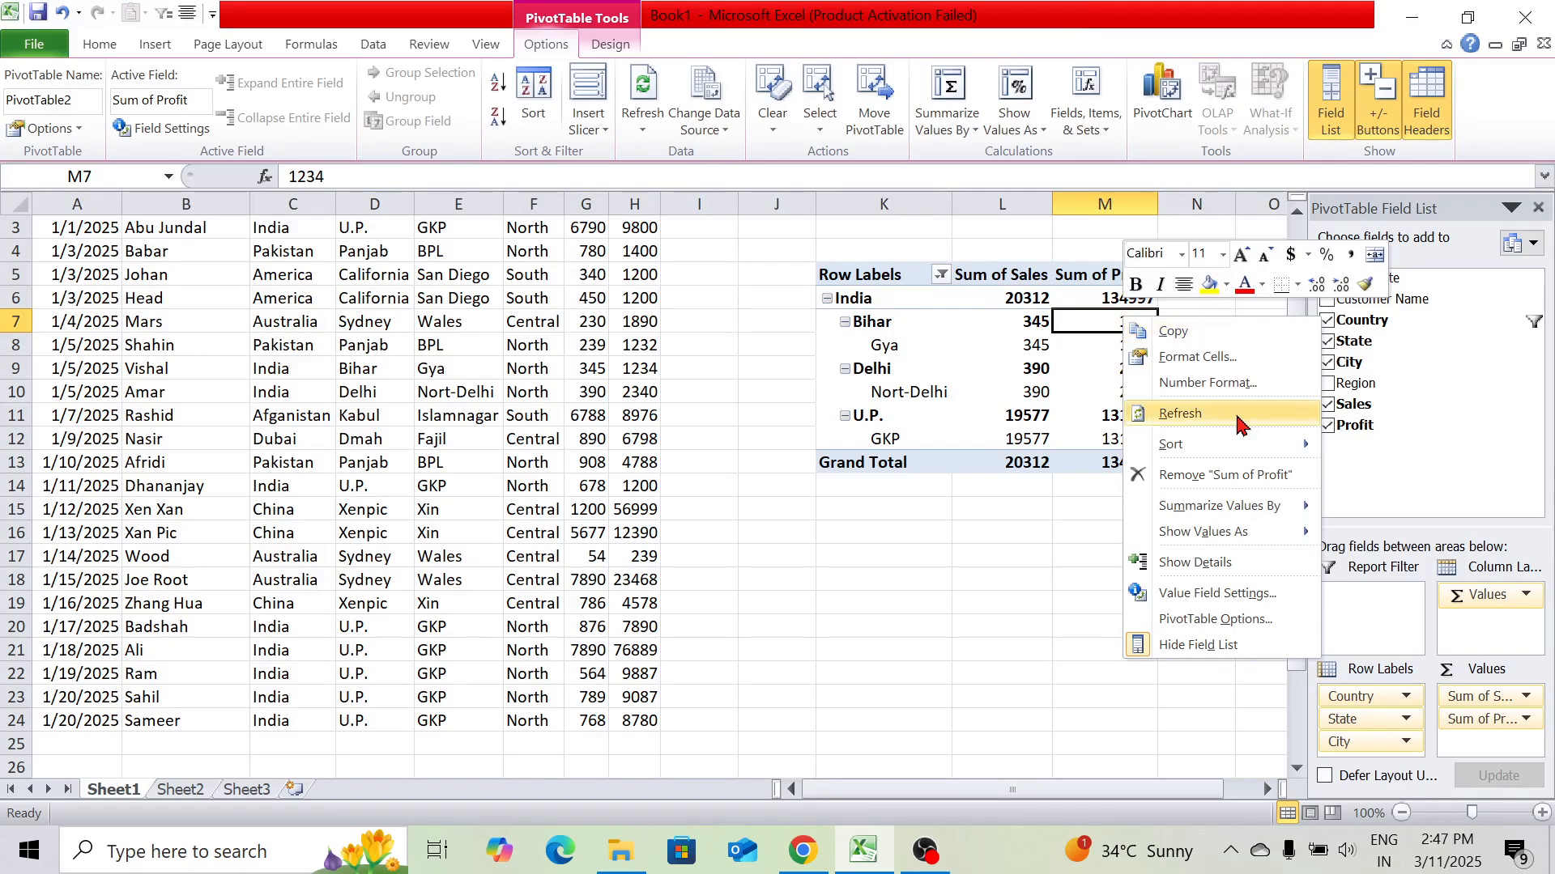
pyautogui.moveTo(1239, 451)
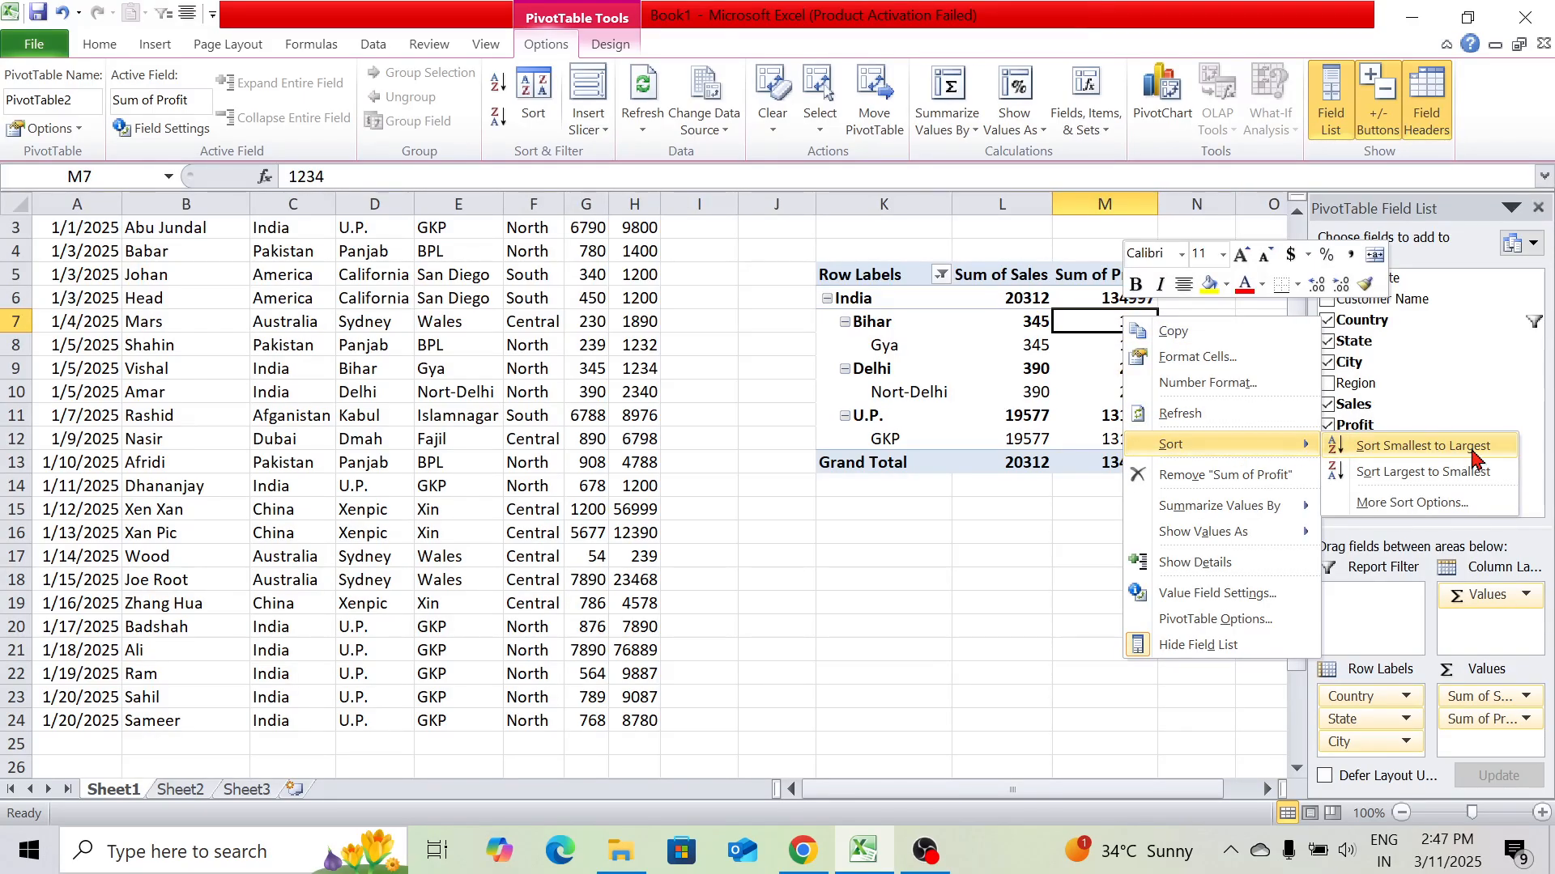
pyautogui.click(1431, 477)
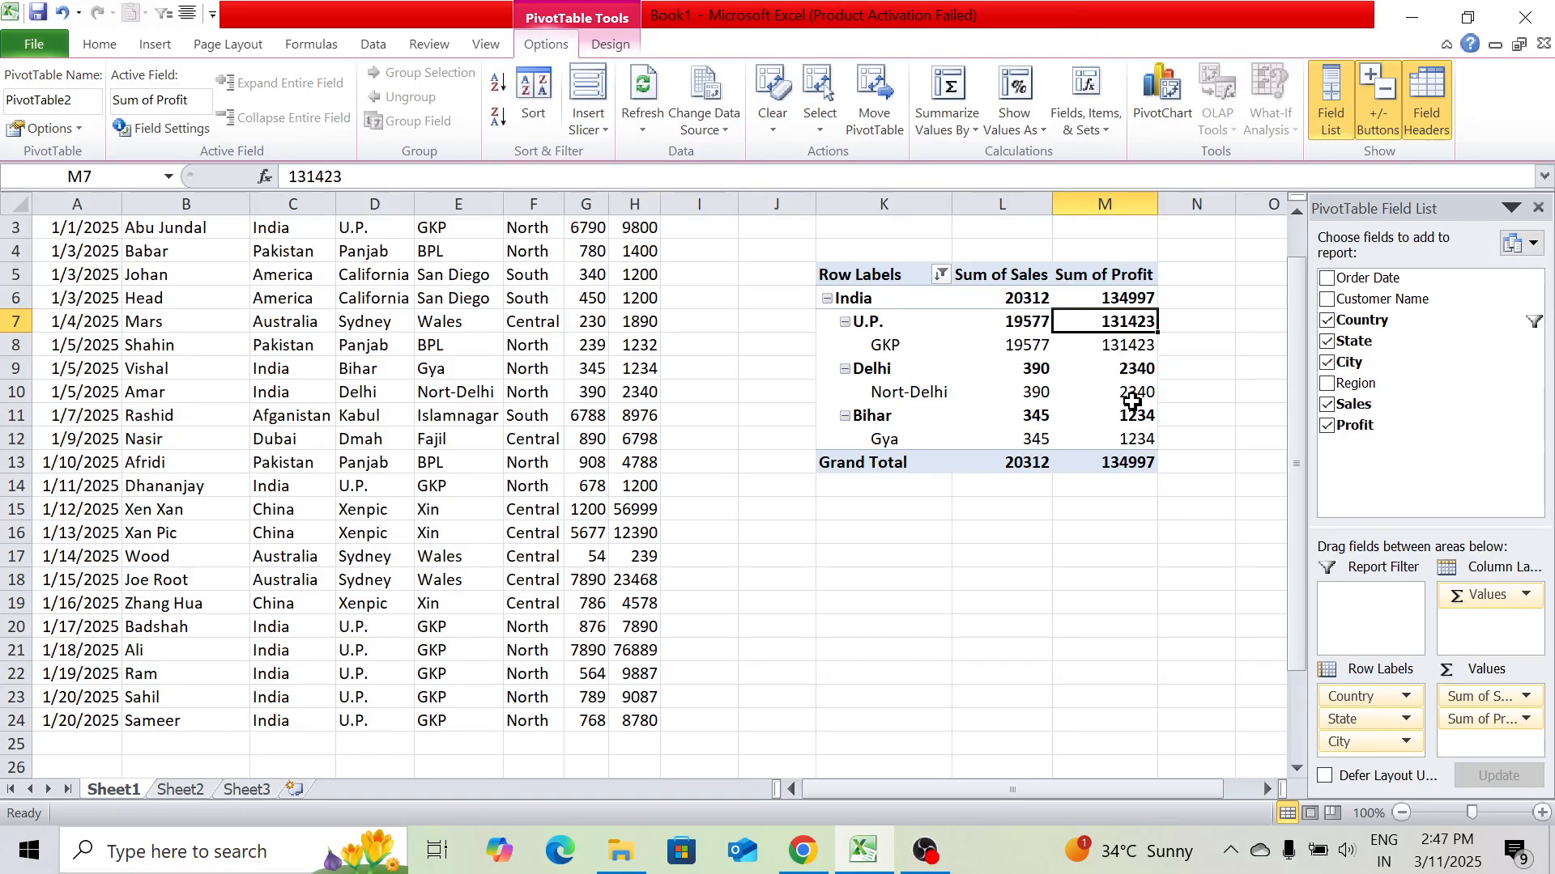
pyautogui.moveTo(1122, 458)
# Clear the filter from the Country row labels so that all countries are included
pyautogui.moveTo(1296, 453); pyautogui.dragTo(1299, 435)
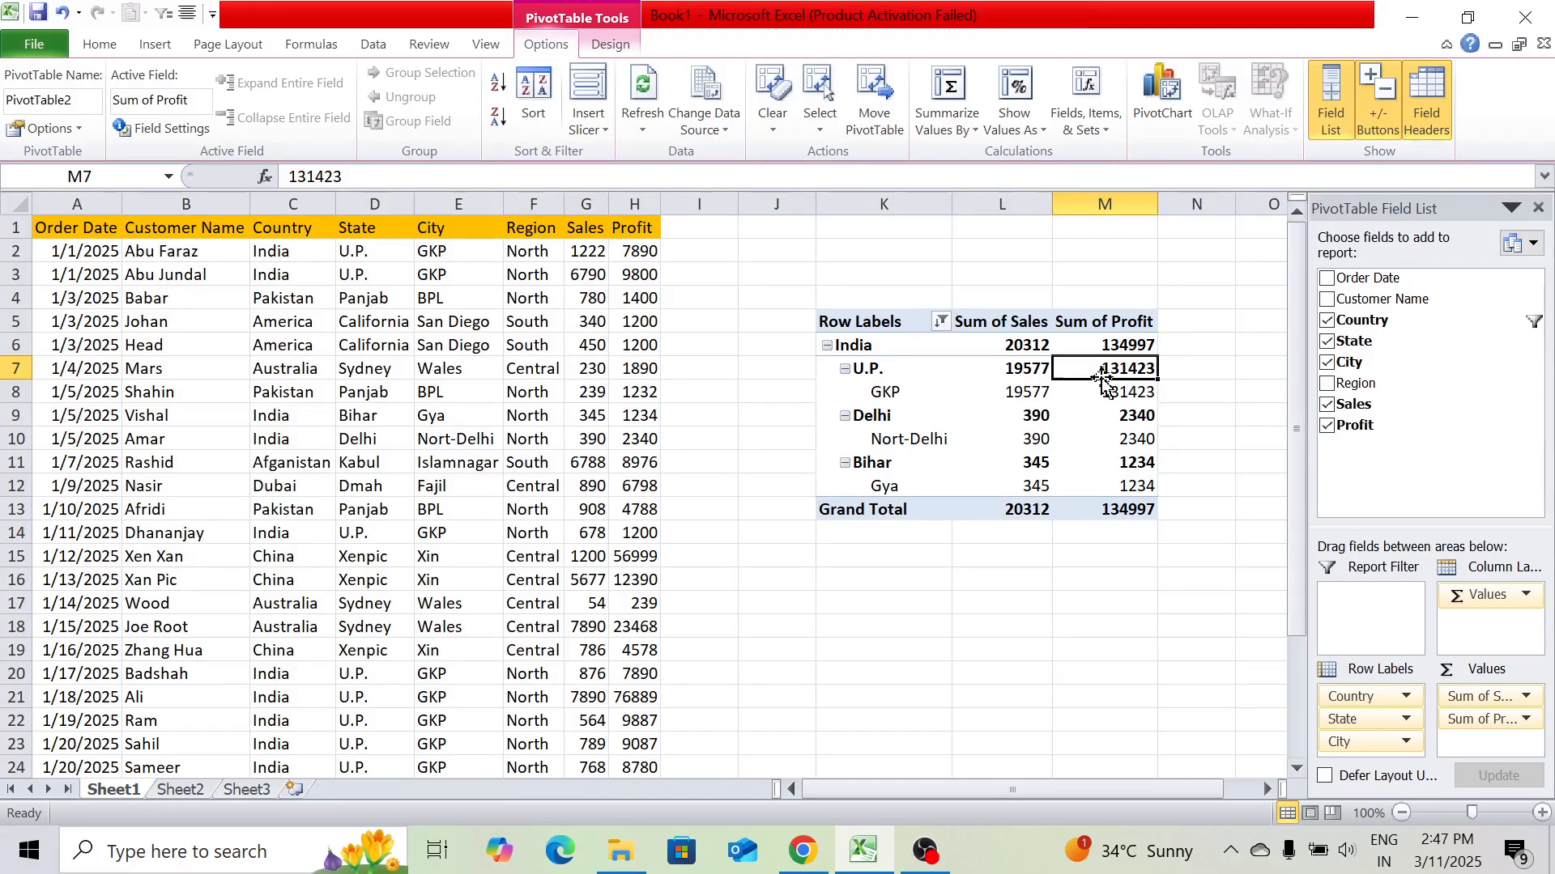
pyautogui.click(944, 324)
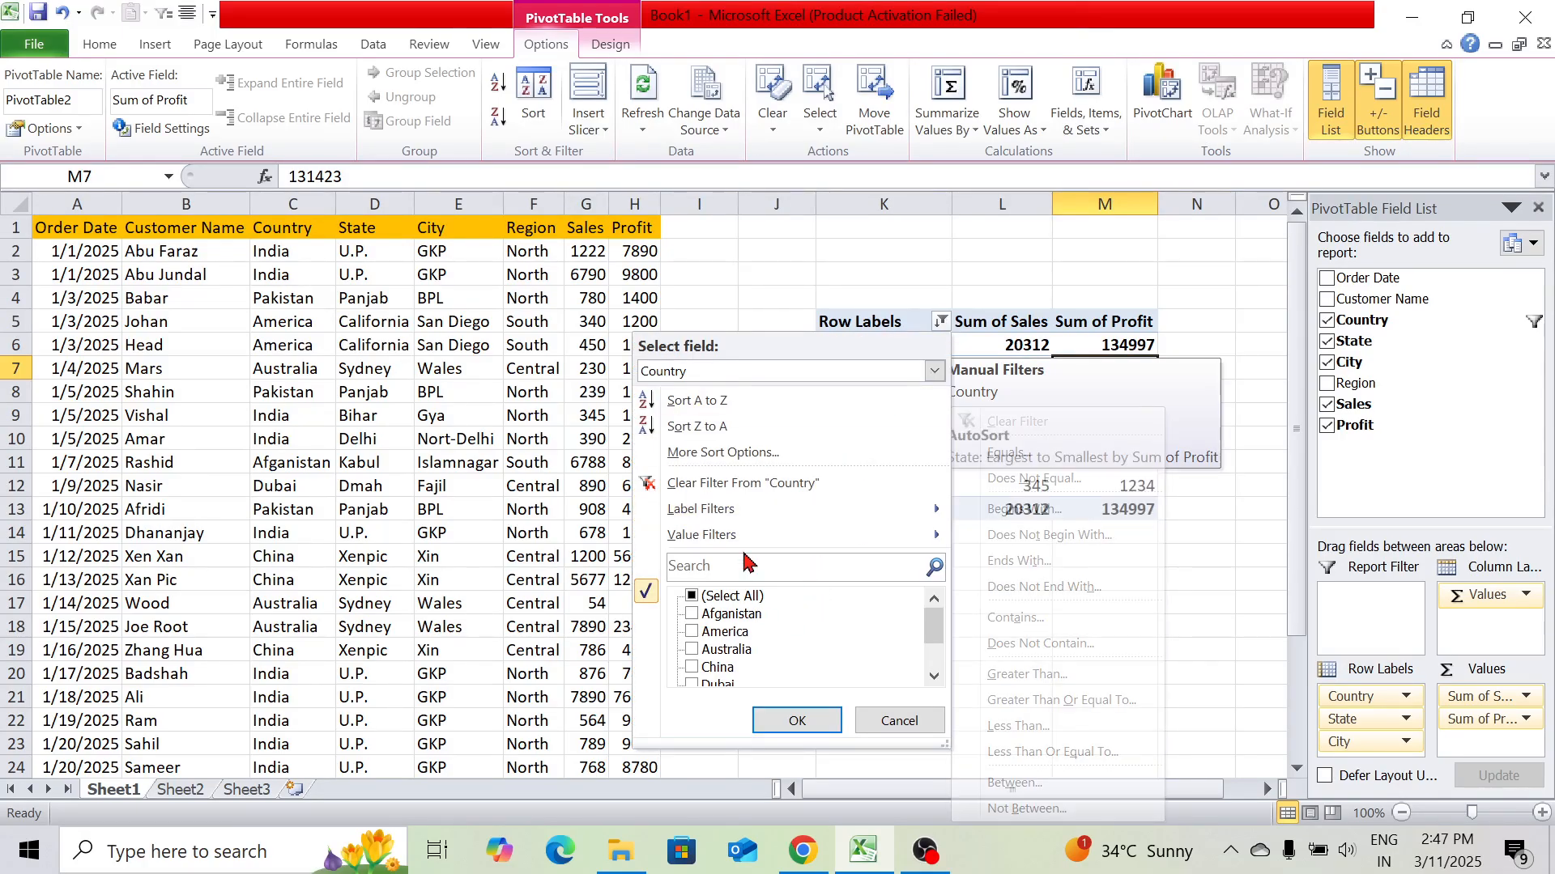
pyautogui.click(767, 486)
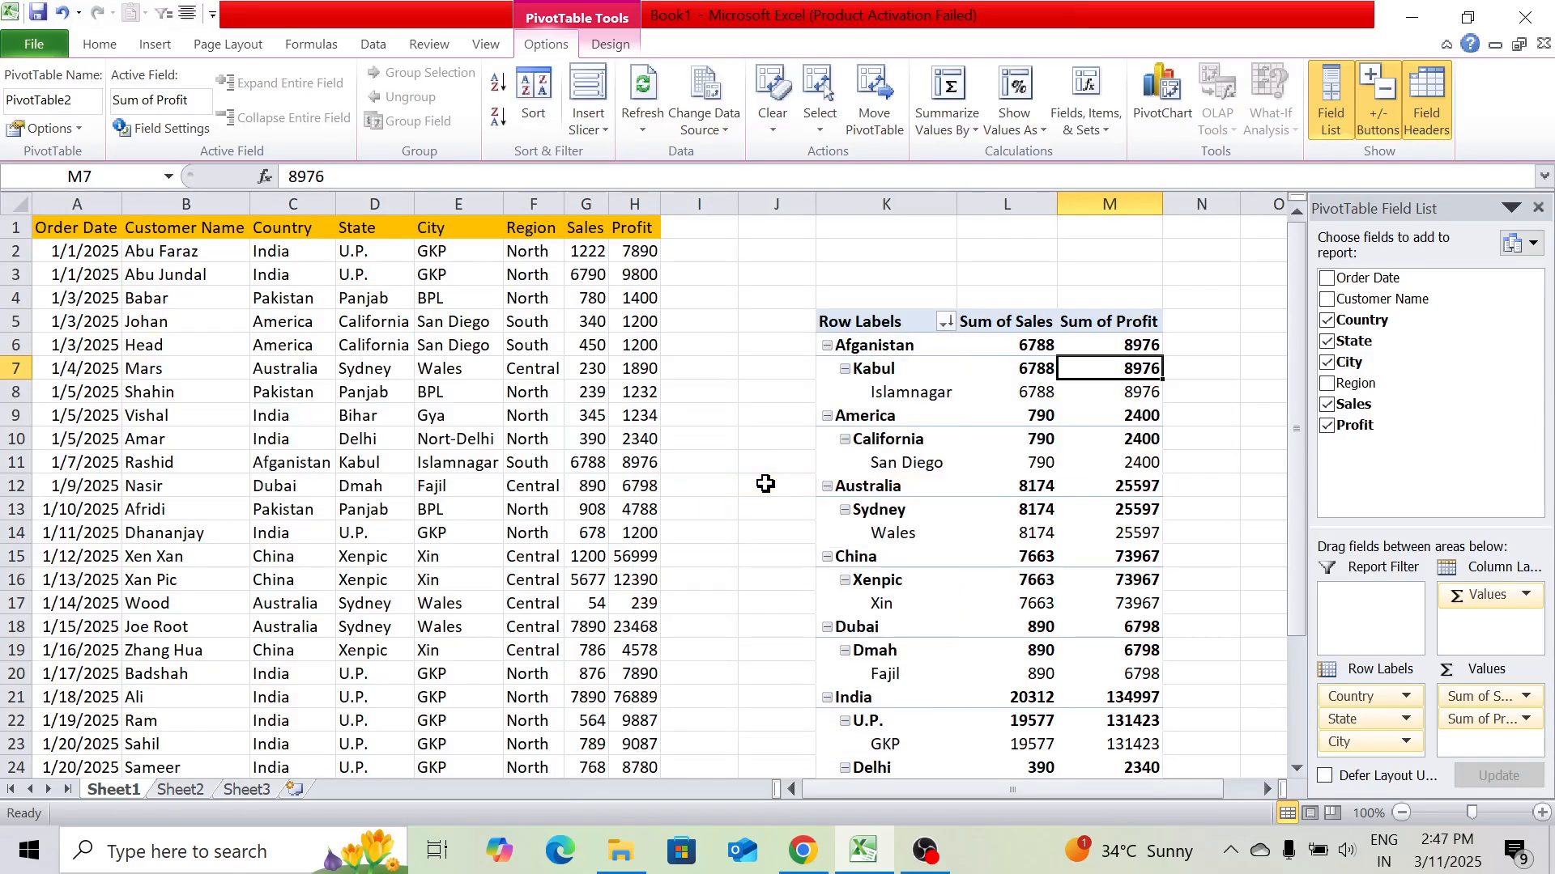
# Add Region to the PivotTable's column labels below Values
pyautogui.moveTo(1304, 421); pyautogui.dragTo(1285, 381)
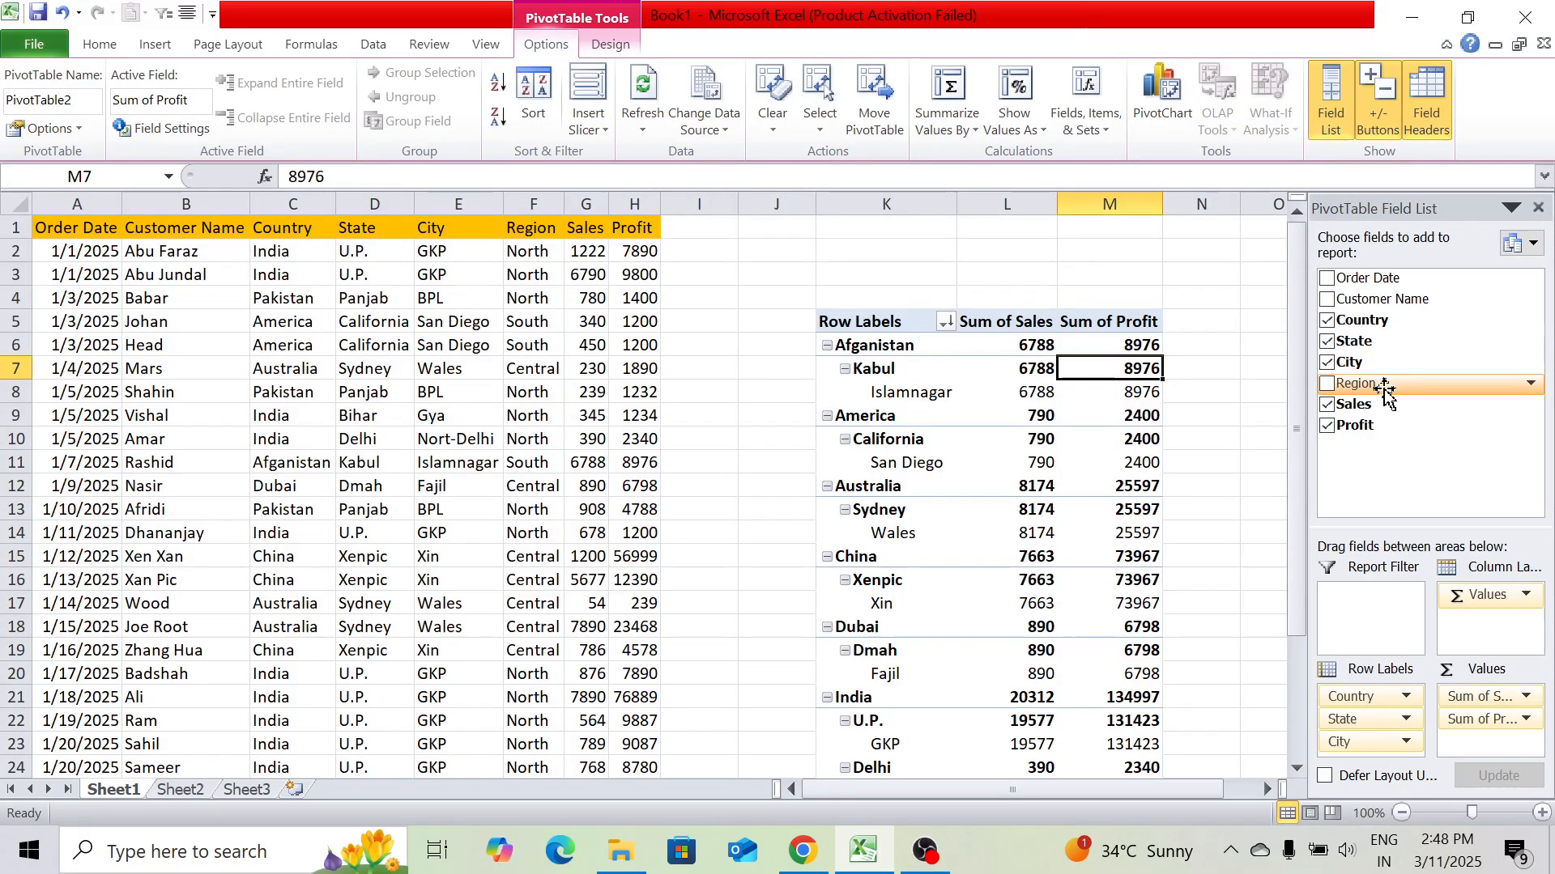
pyautogui.moveTo(1385, 389); pyautogui.dragTo(1499, 626)
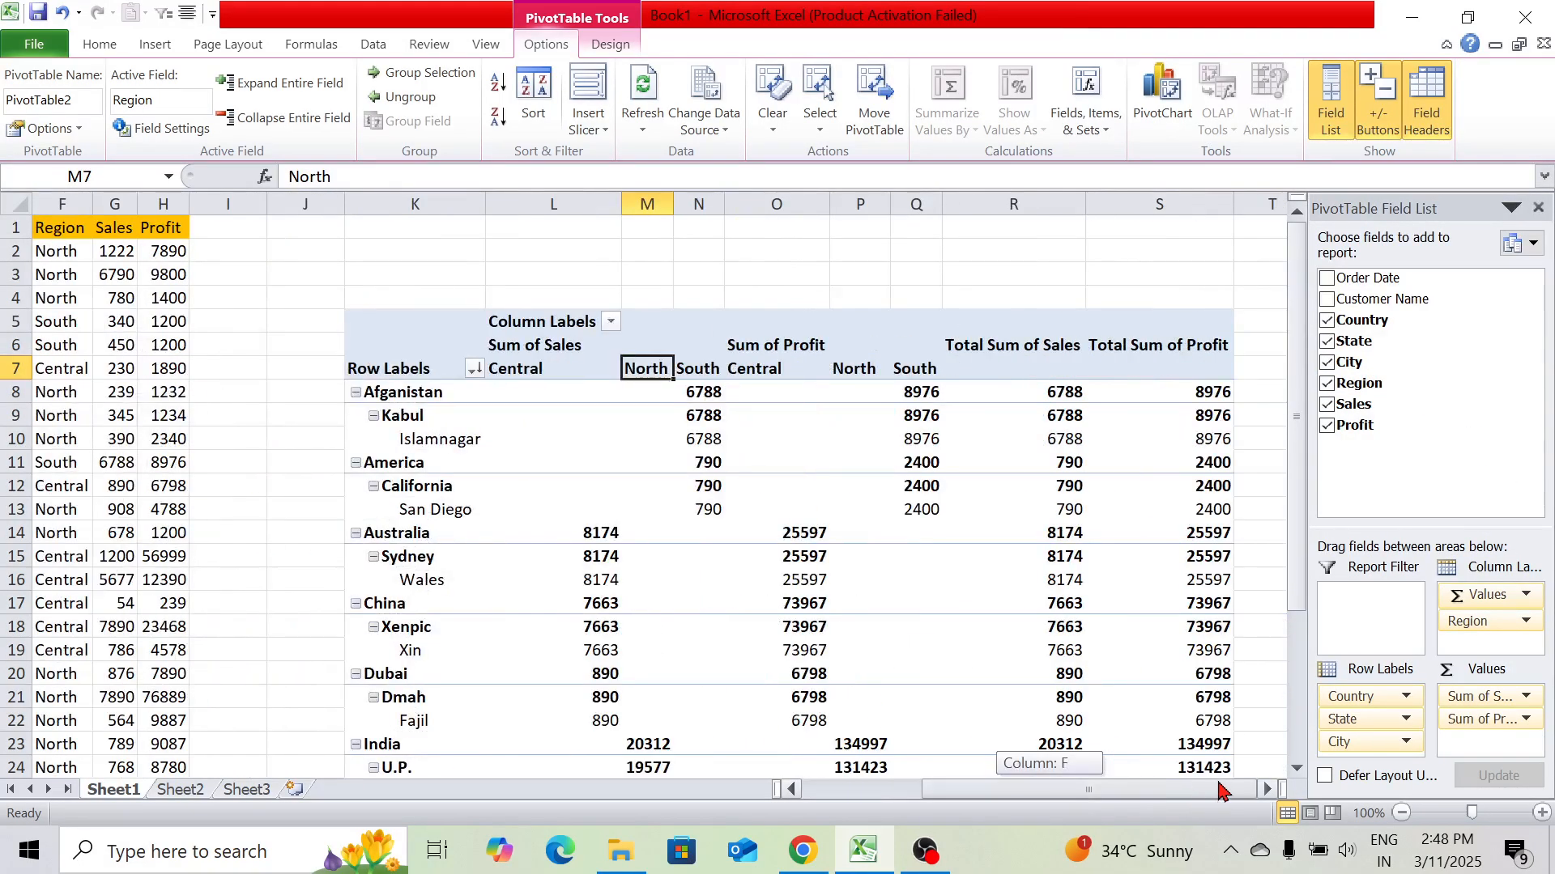
# Examine the North region's Sum of Profit and Sum of Sales columns across all countries in the PivotTable
pyautogui.moveTo(1302, 559)
pyautogui.mouseDown()
pyautogui.moveTo(1297, 739)
pyautogui.moveTo(1293, 578)
pyautogui.mouseUp()
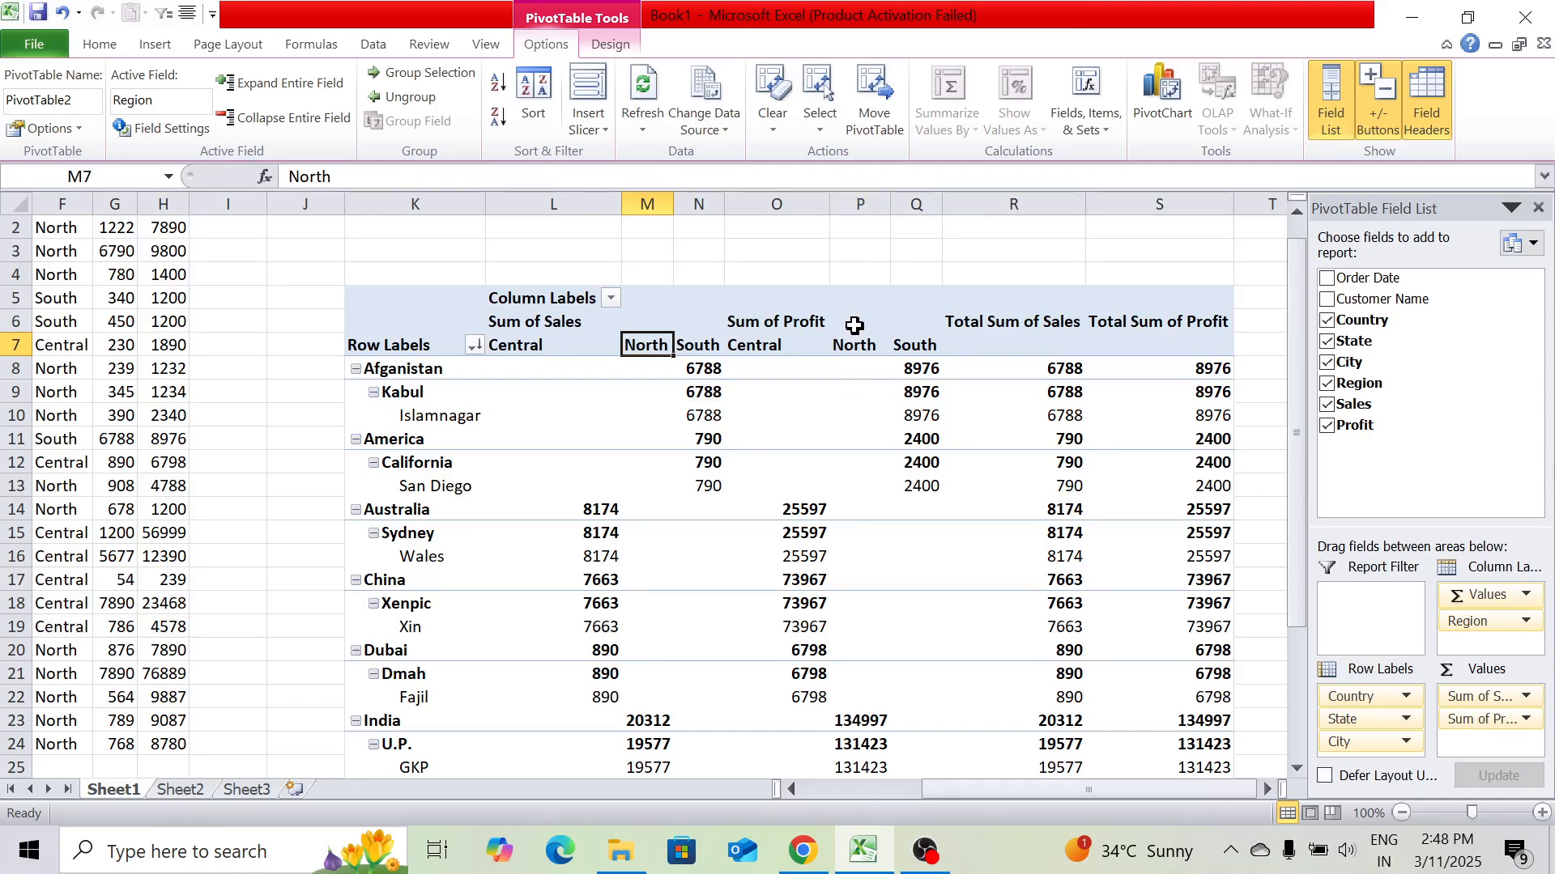
pyautogui.click(854, 202)
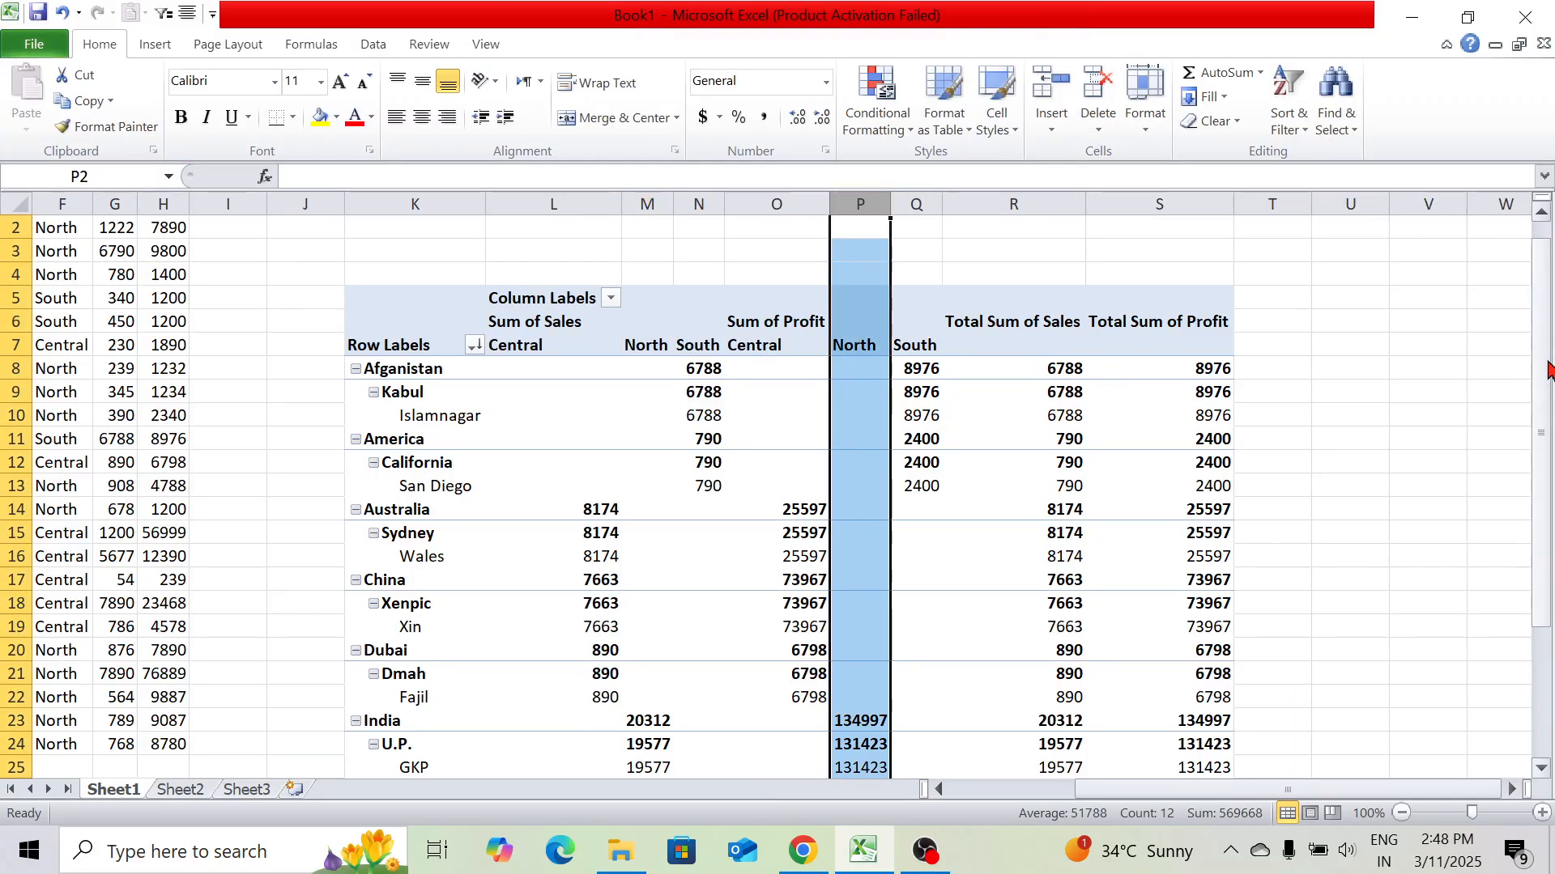
pyautogui.moveTo(1547, 371); pyautogui.dragTo(1545, 397)
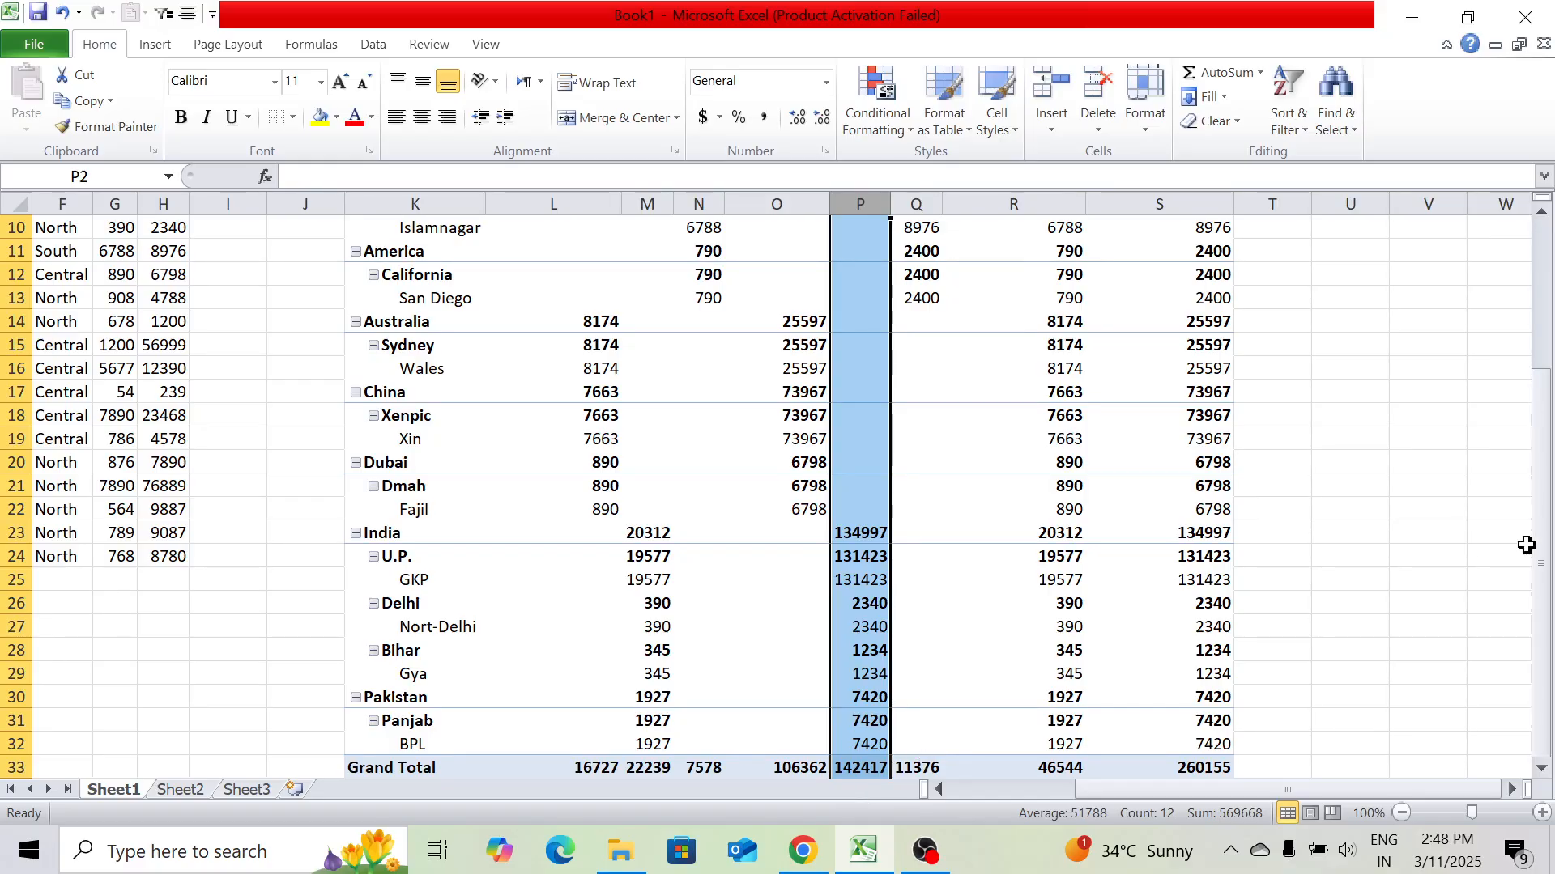
pyautogui.moveTo(1548, 563); pyautogui.dragTo(1541, 451)
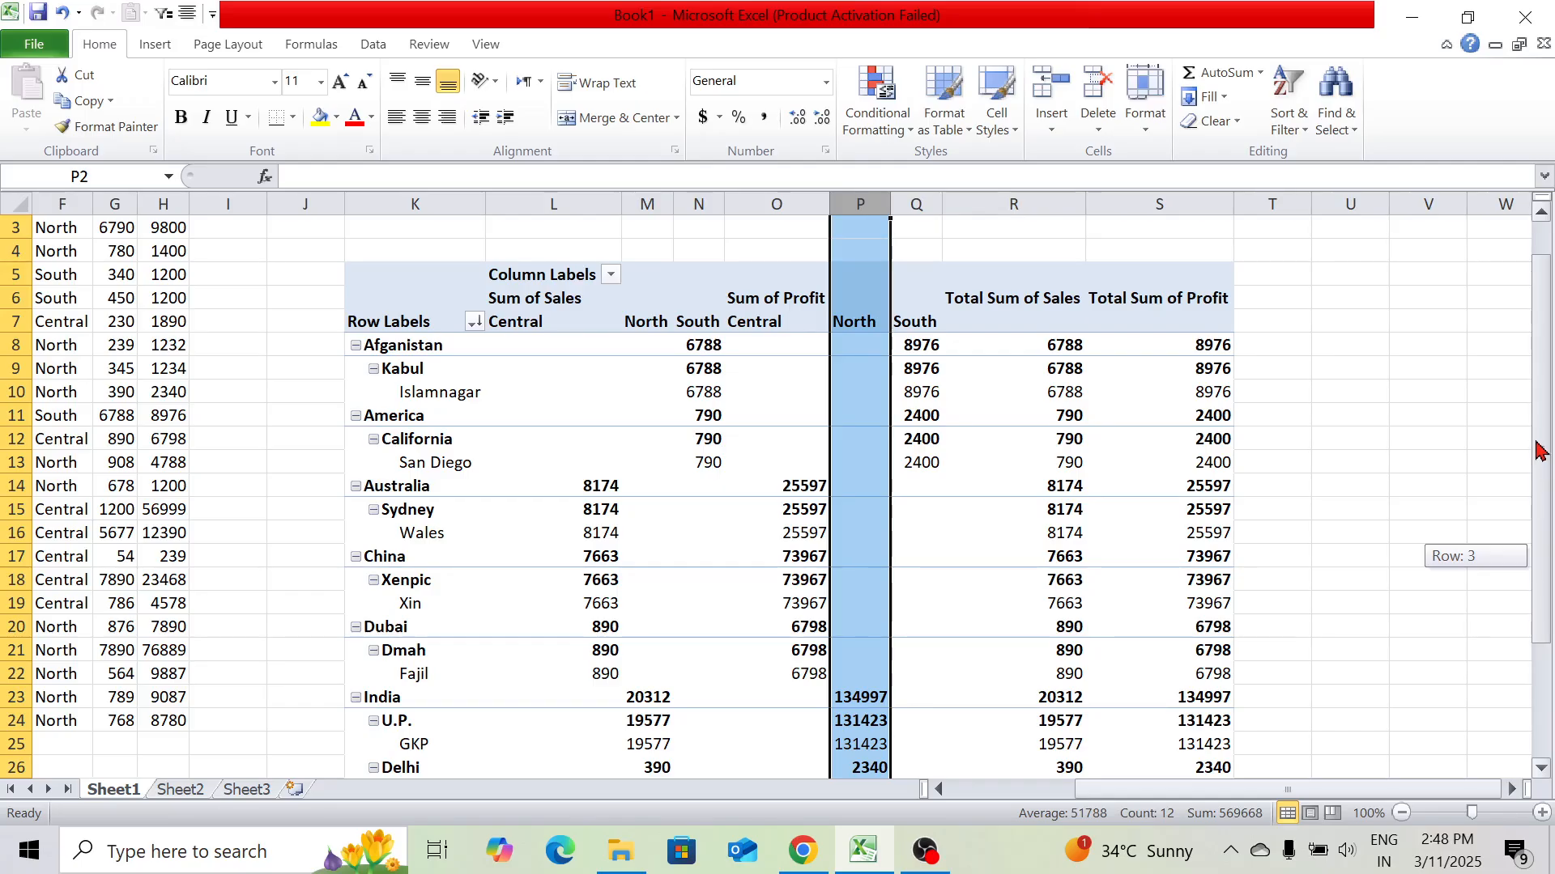
pyautogui.moveTo(1541, 459); pyautogui.dragTo(1541, 462)
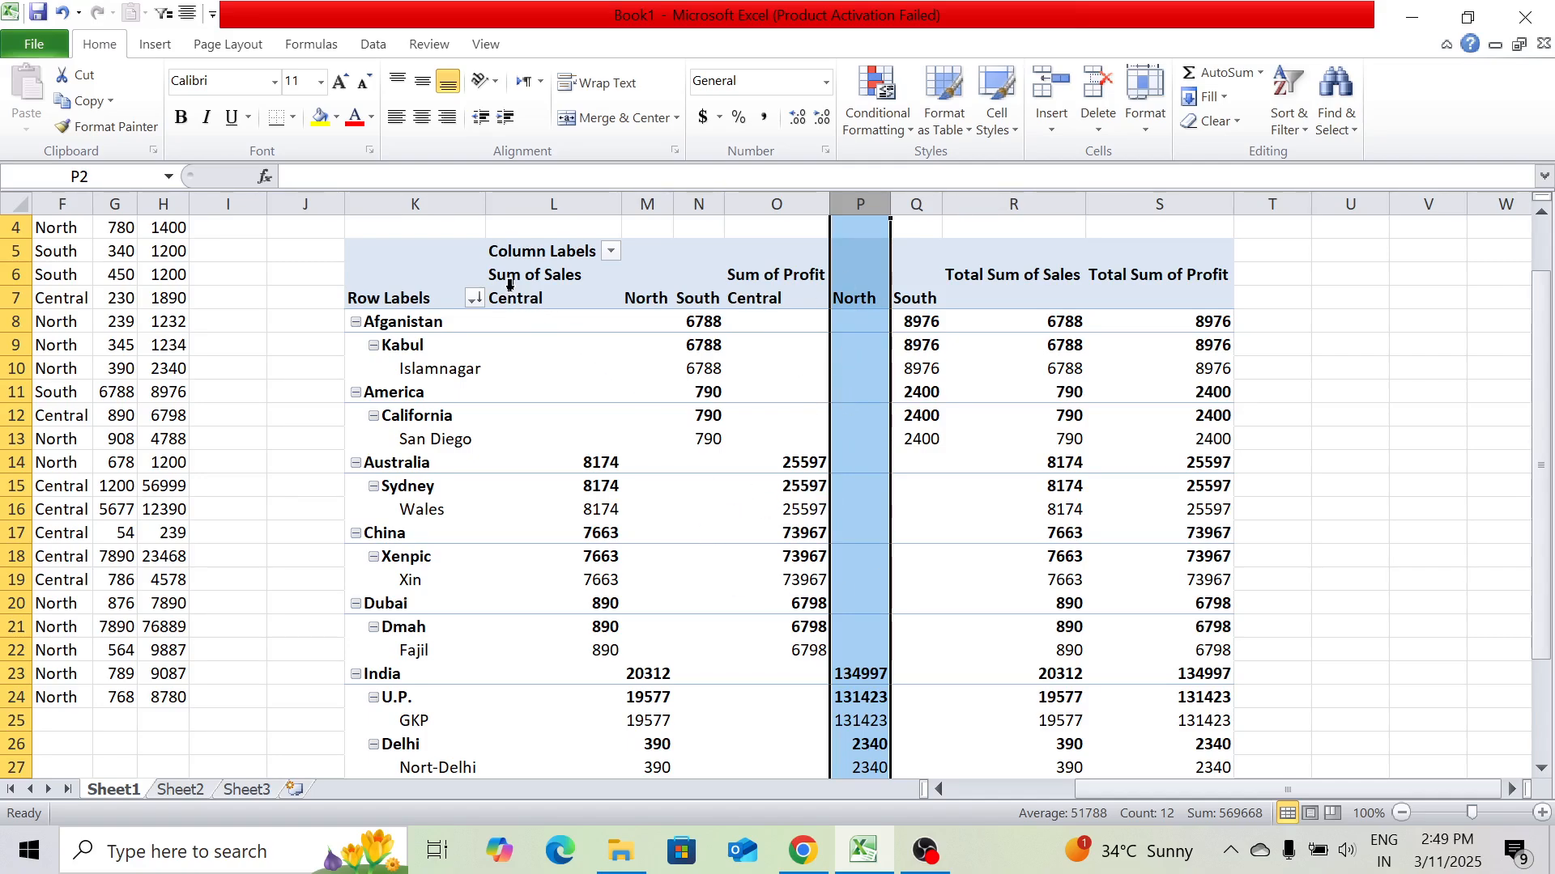
pyautogui.click(653, 197)
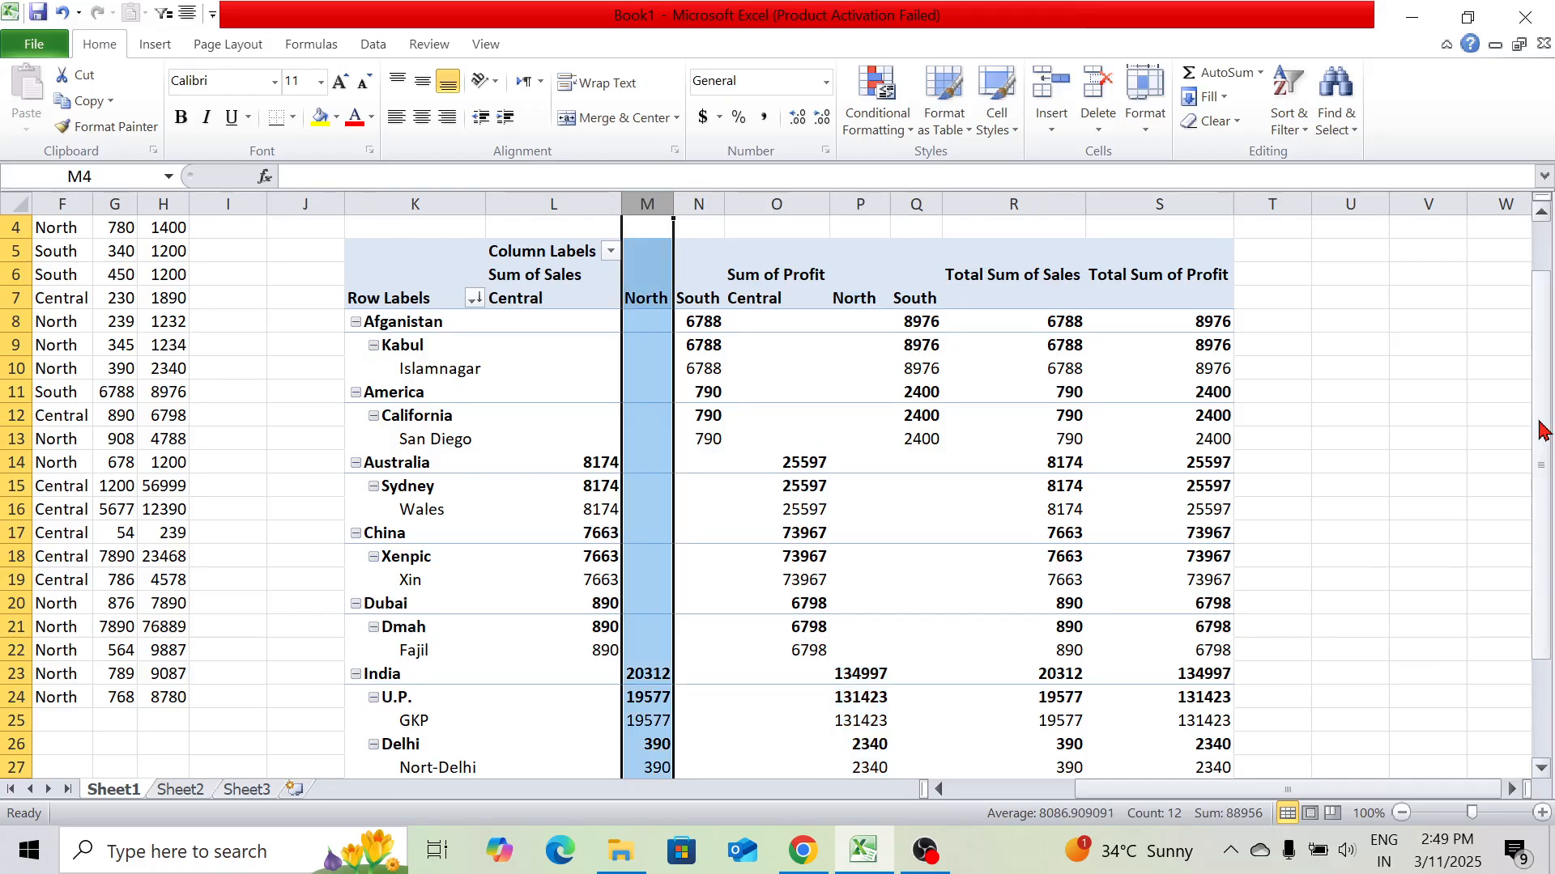
pyautogui.moveTo(1543, 429); pyautogui.dragTo(1538, 381)
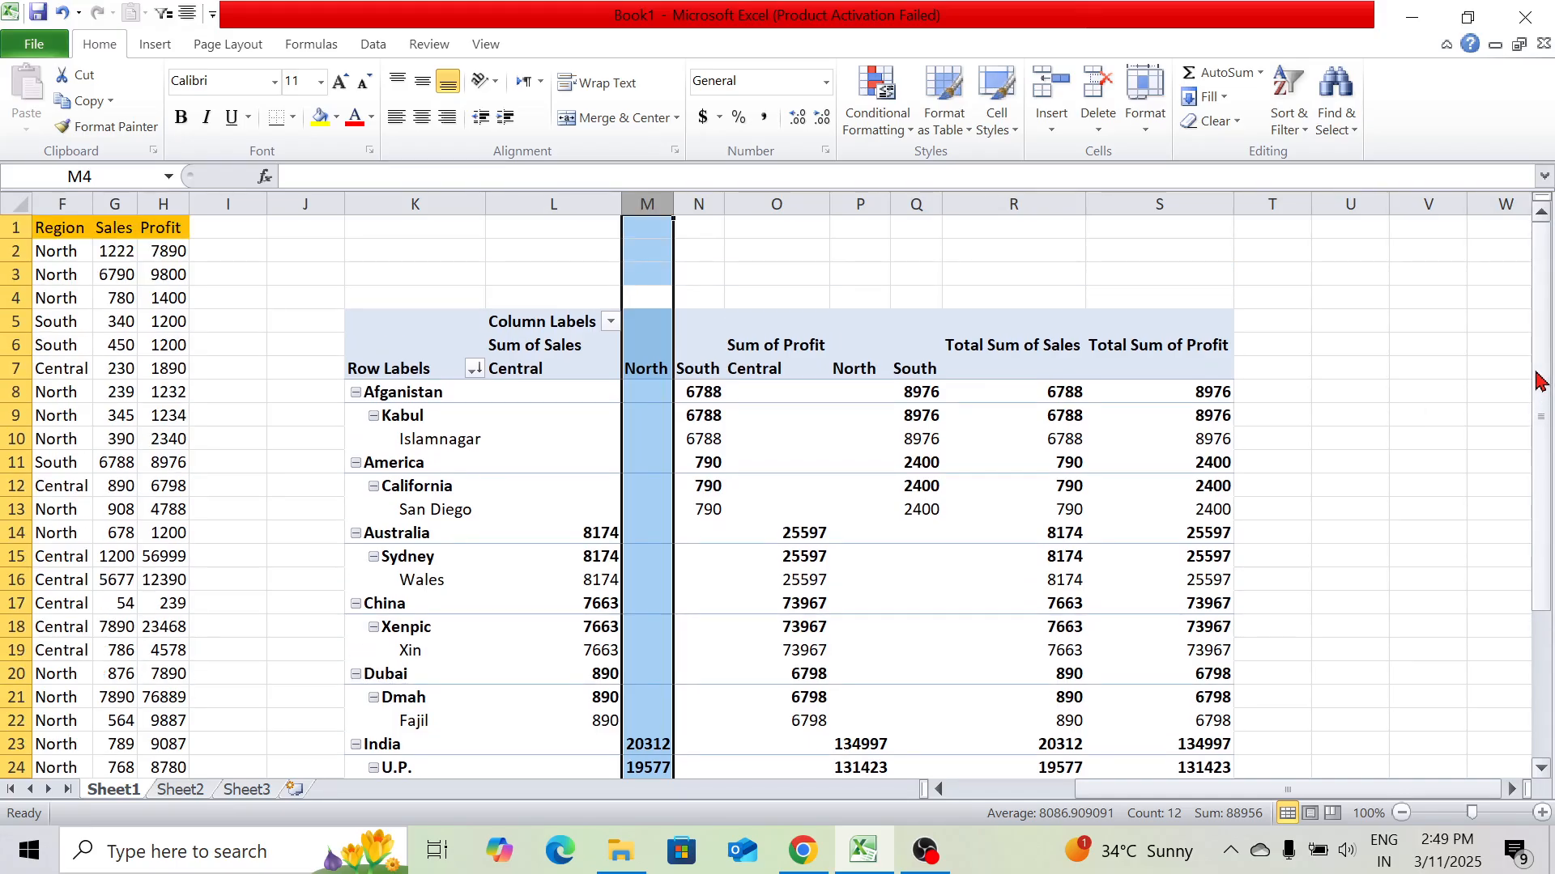
pyautogui.click(929, 531)
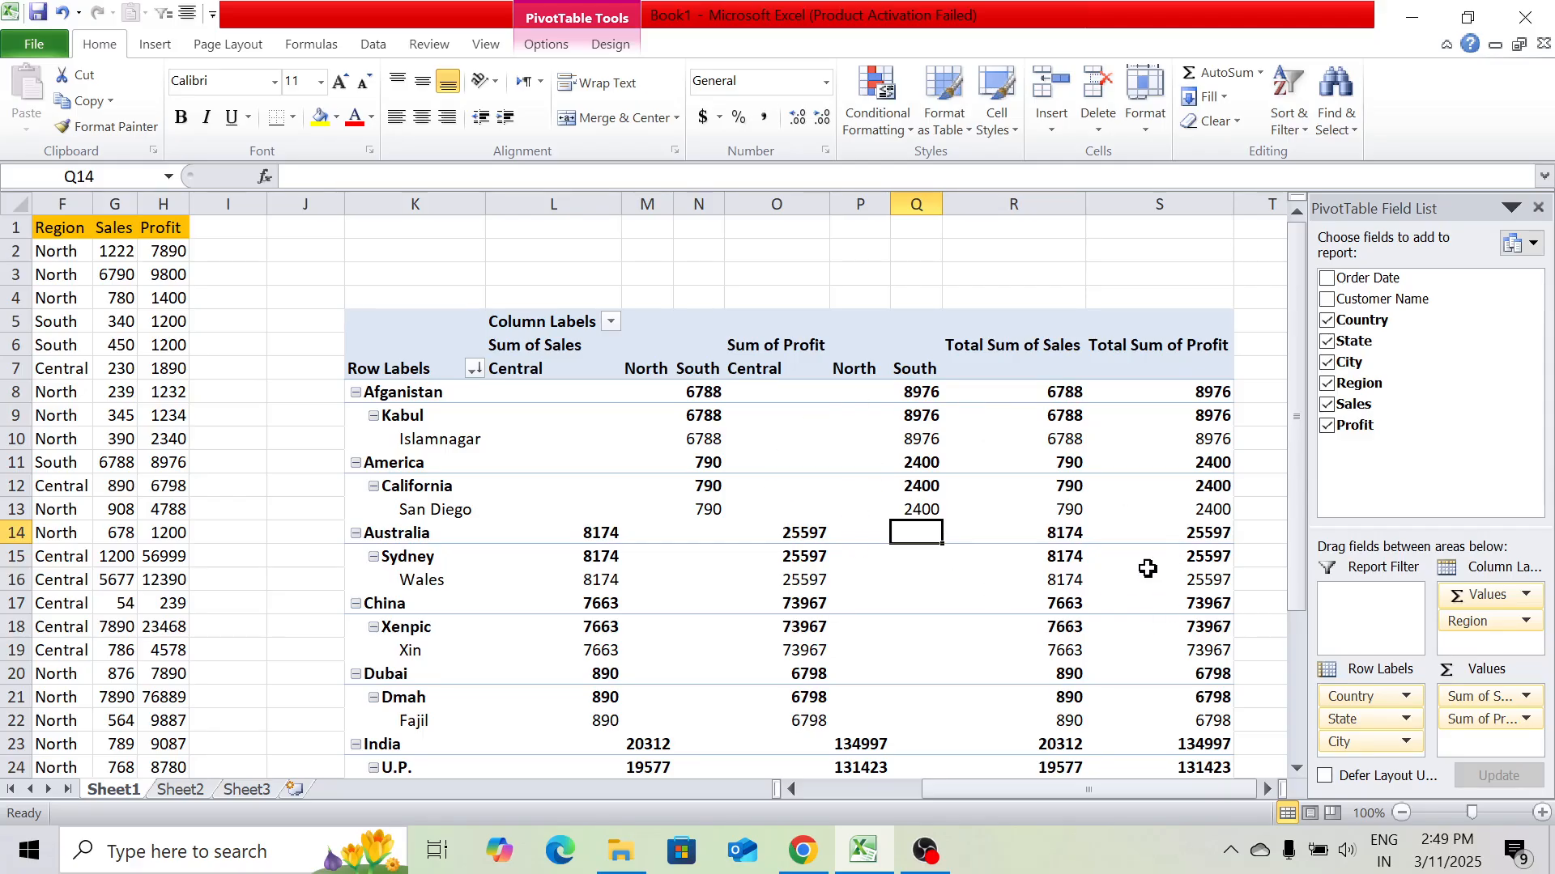
pyautogui.moveTo(1027, 581)
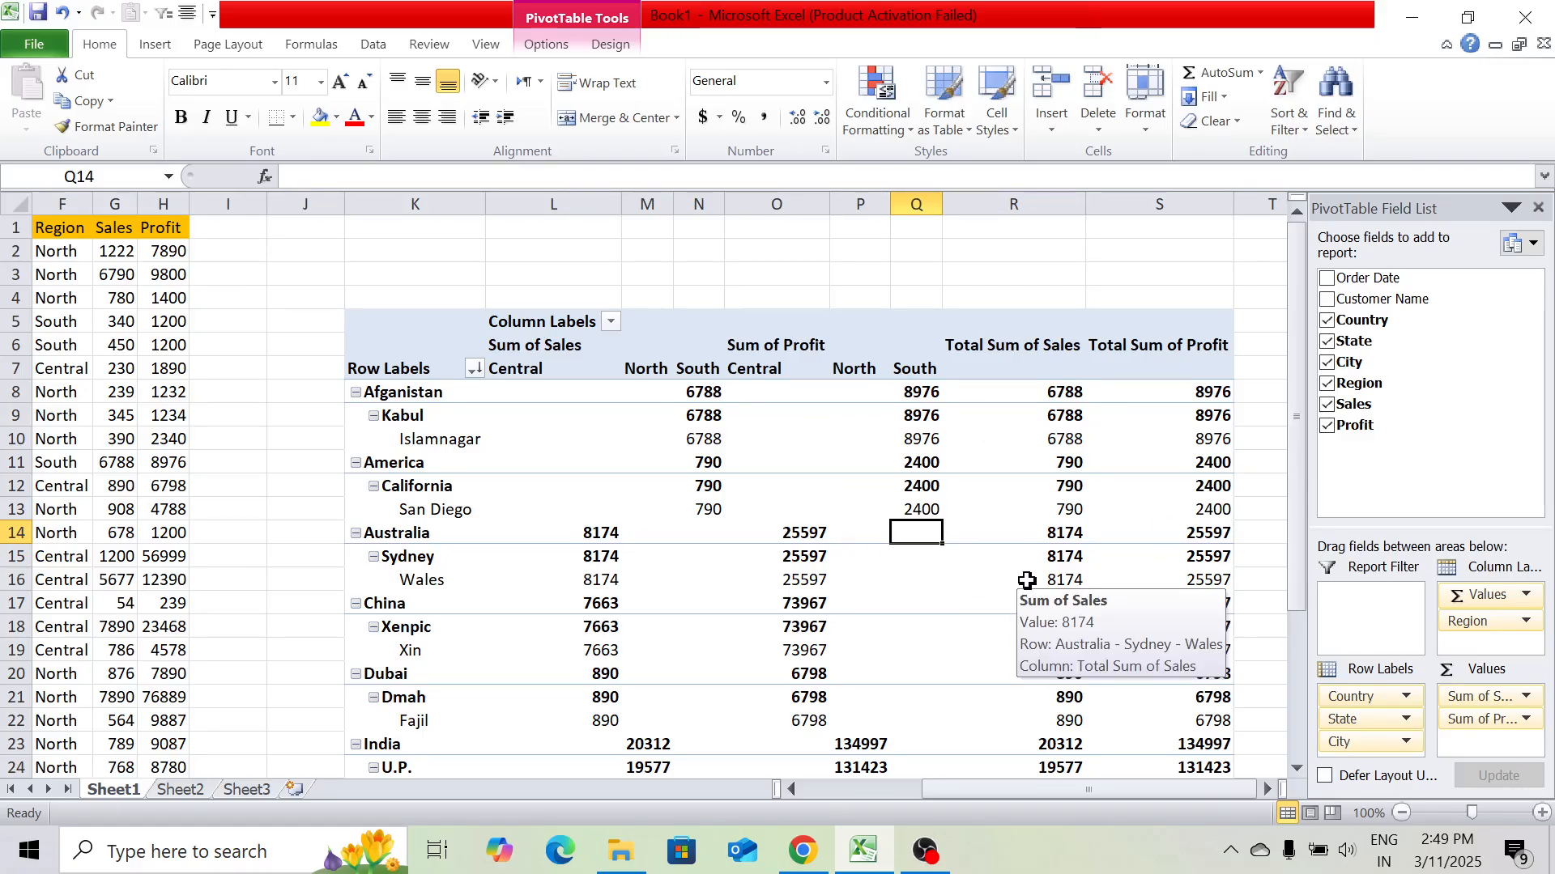